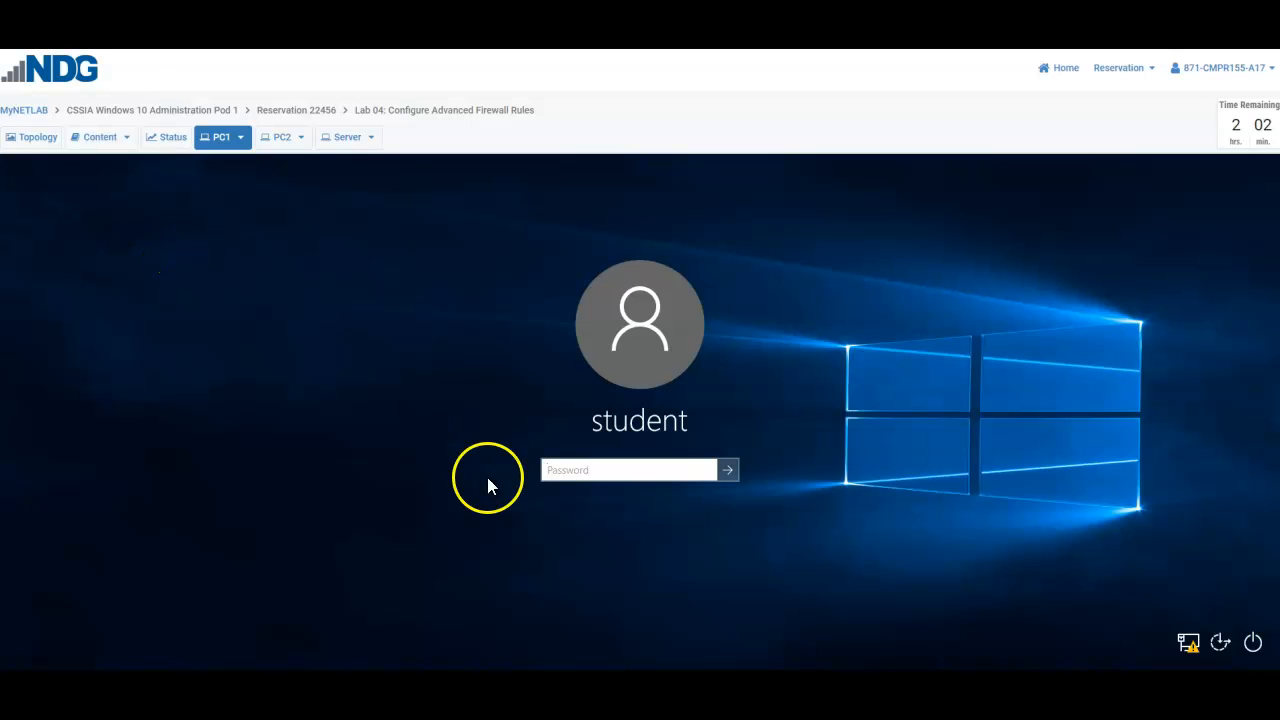
- Try to sign in to the student account on PC1 with the account password
click(622, 474)
text(NDGlabpass)
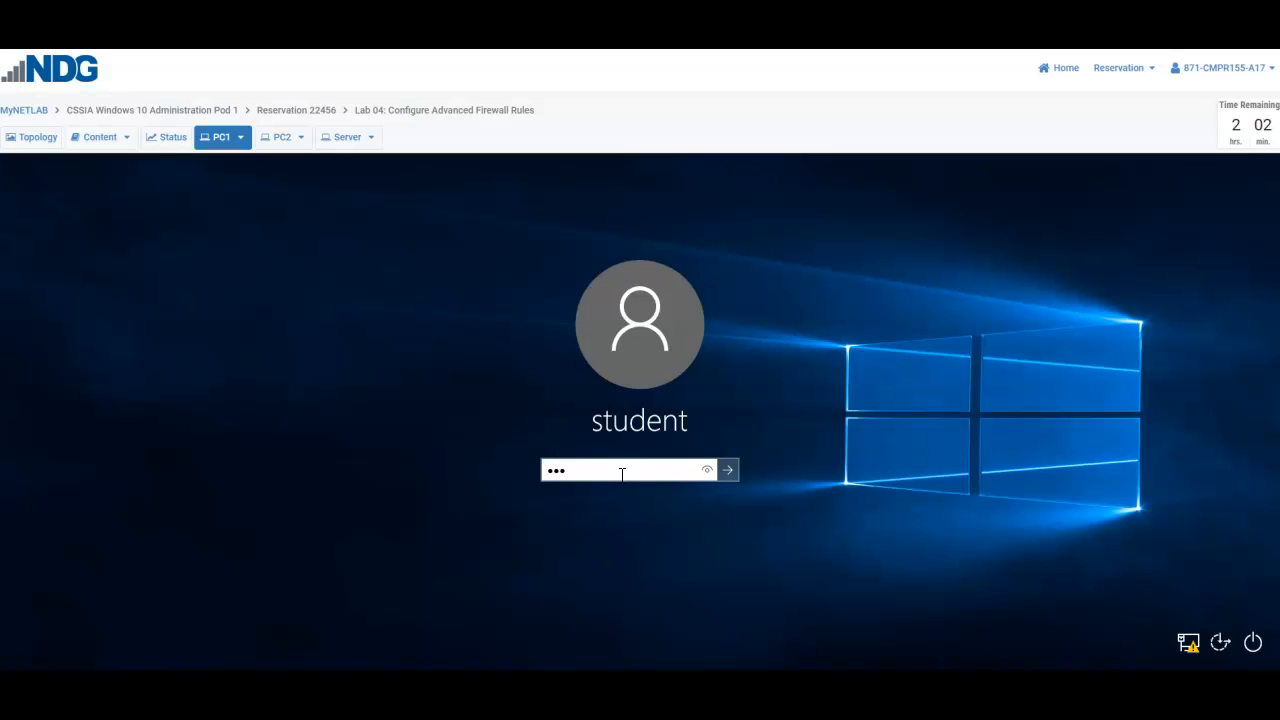
key(Return)
key(Return)
- Enter the account password again and sign in to PC1
text(NDGlabpass)
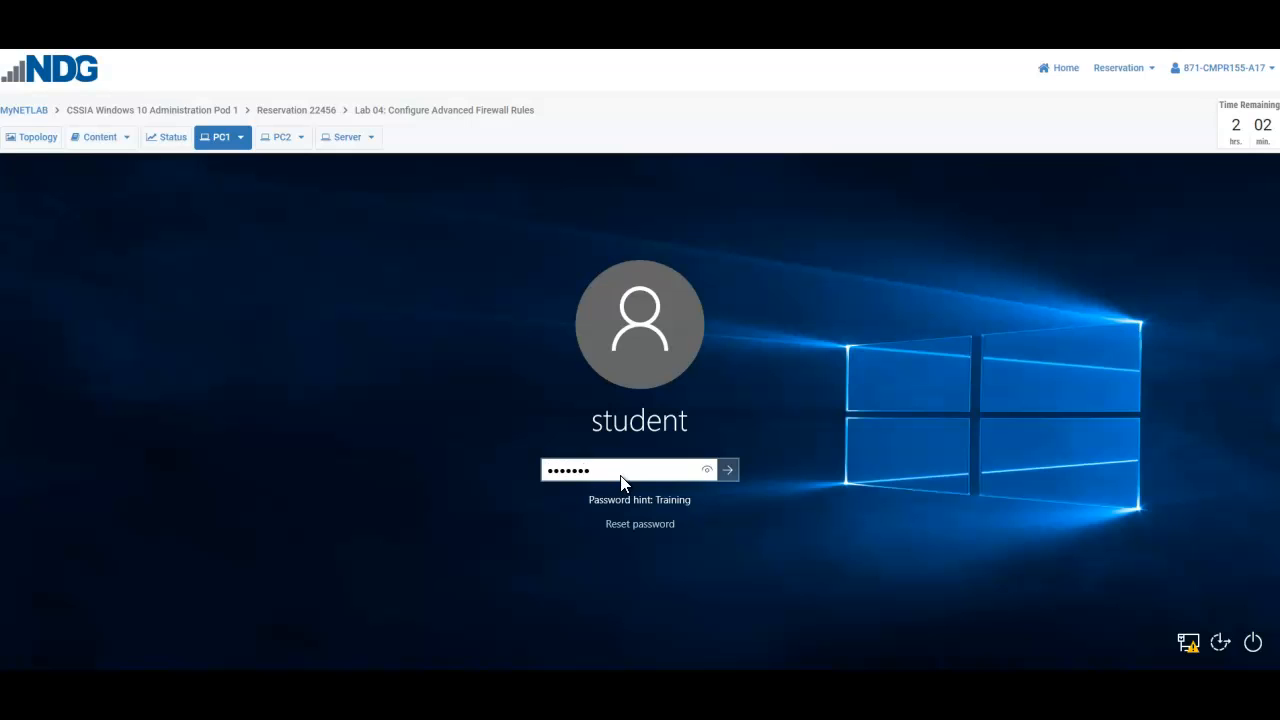
key(Return)
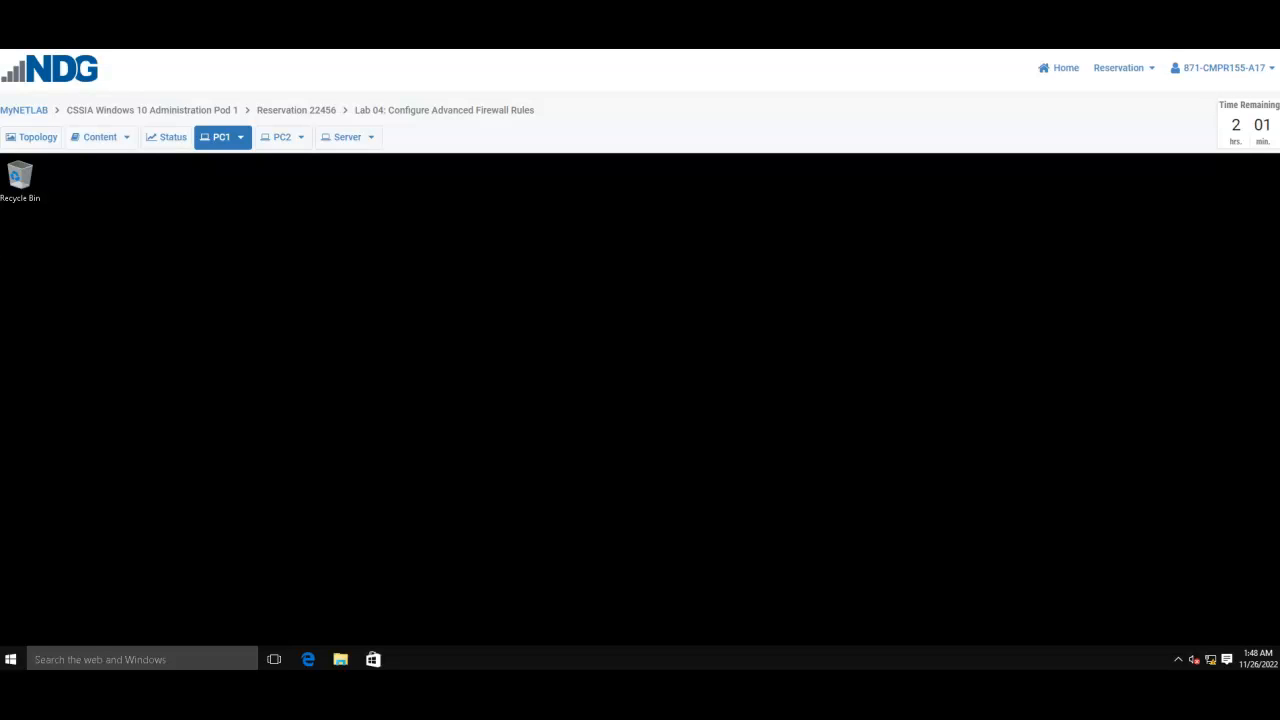
- Search for Control Panel on PC1 and open it
click(22, 663)
click(75, 653)
text(co)
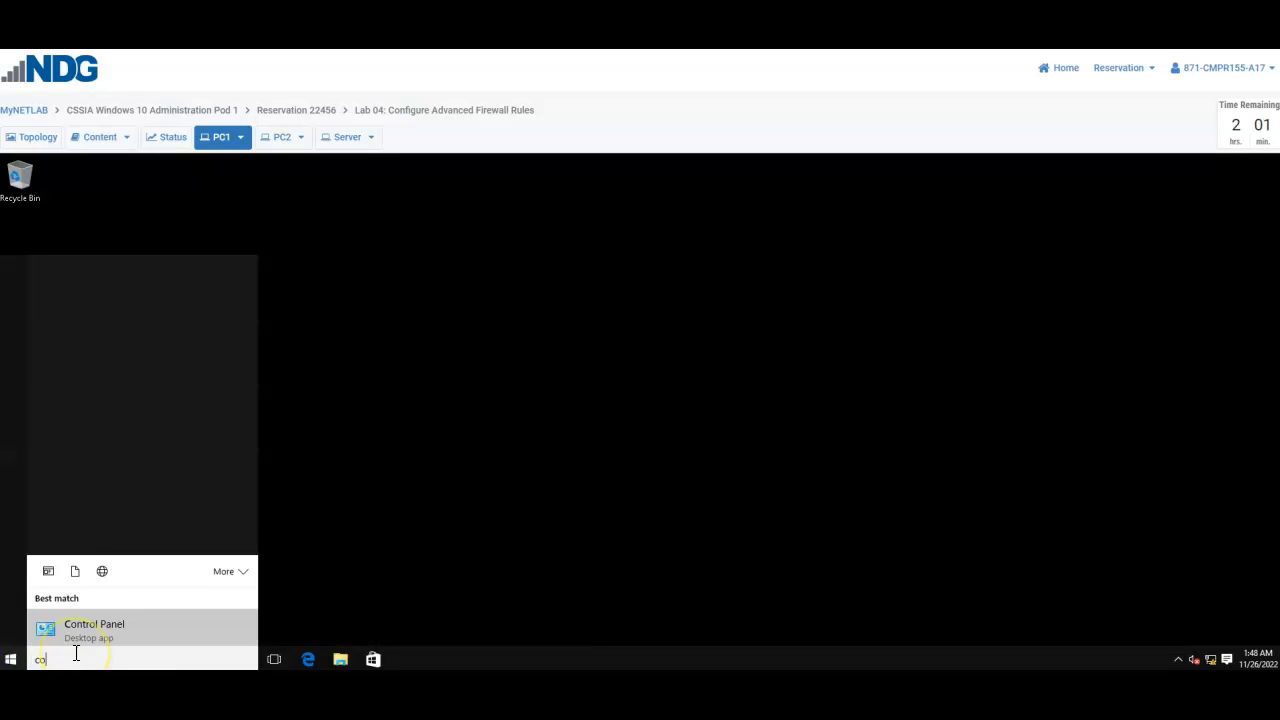
text(ntrol)
click(166, 318)
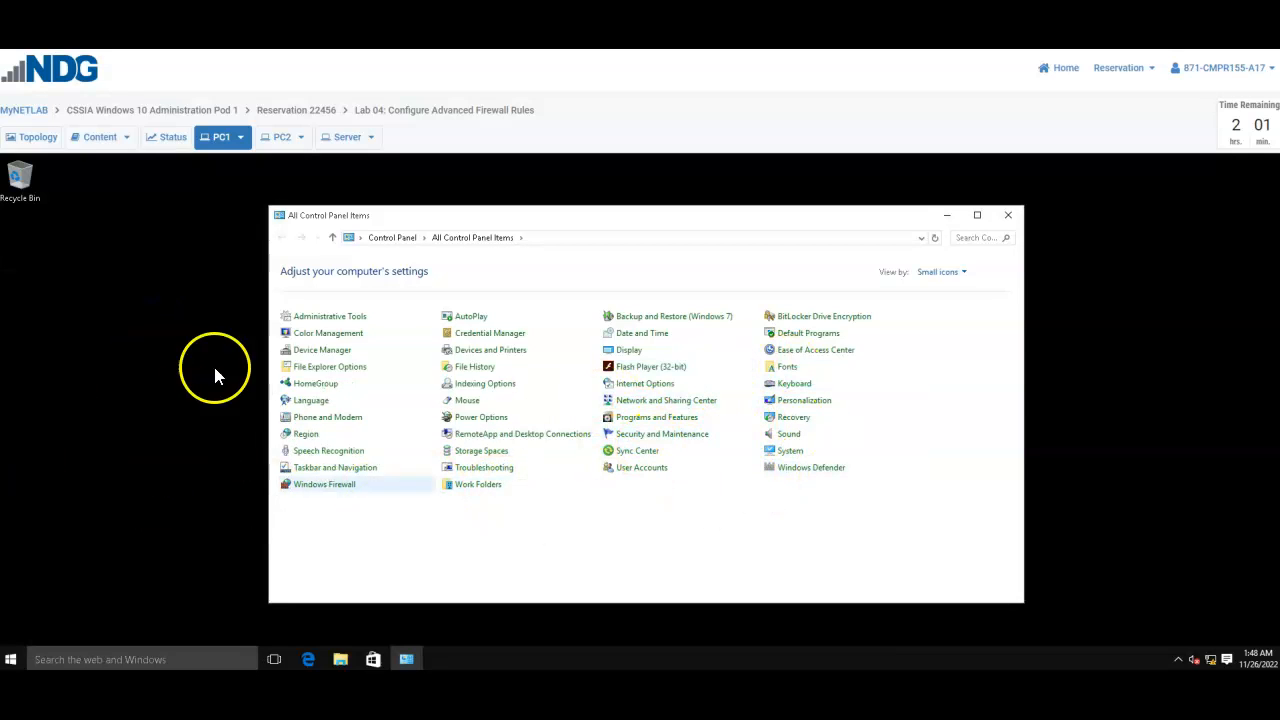
- Open the advanced settings of Windows Firewall and display the outbound rules, then the inbound rules
click(338, 487)
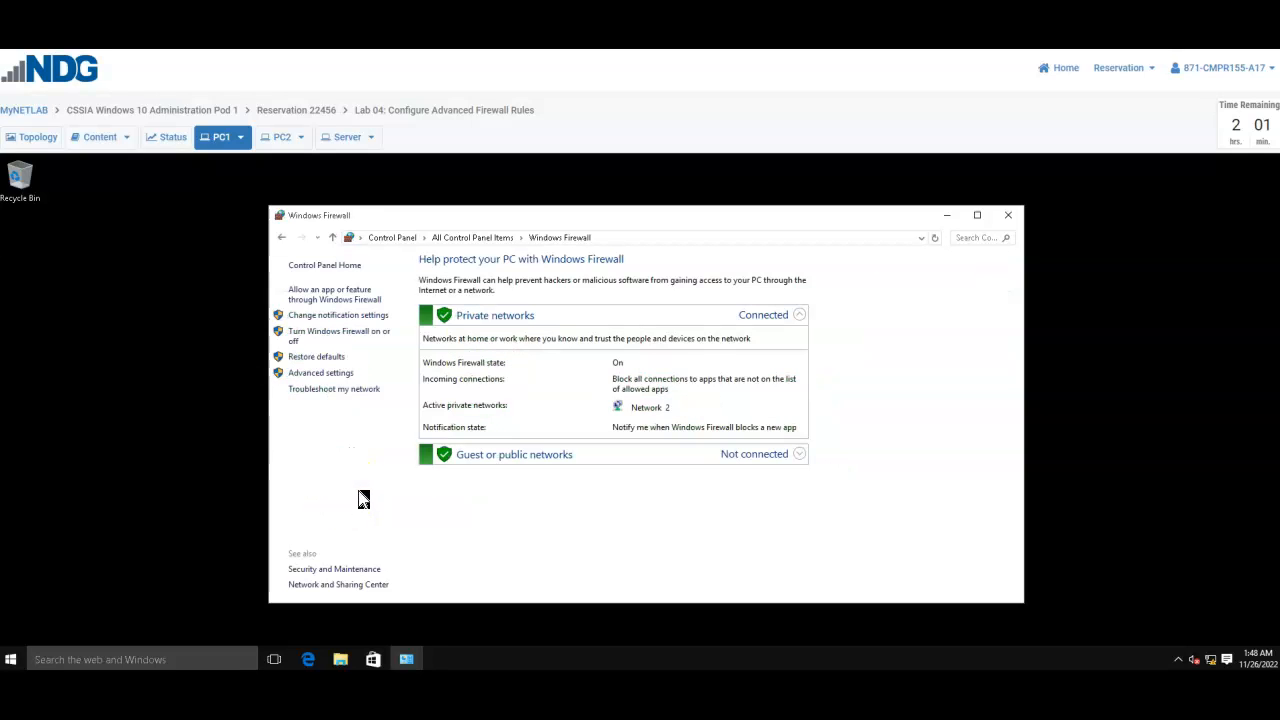
click(342, 375)
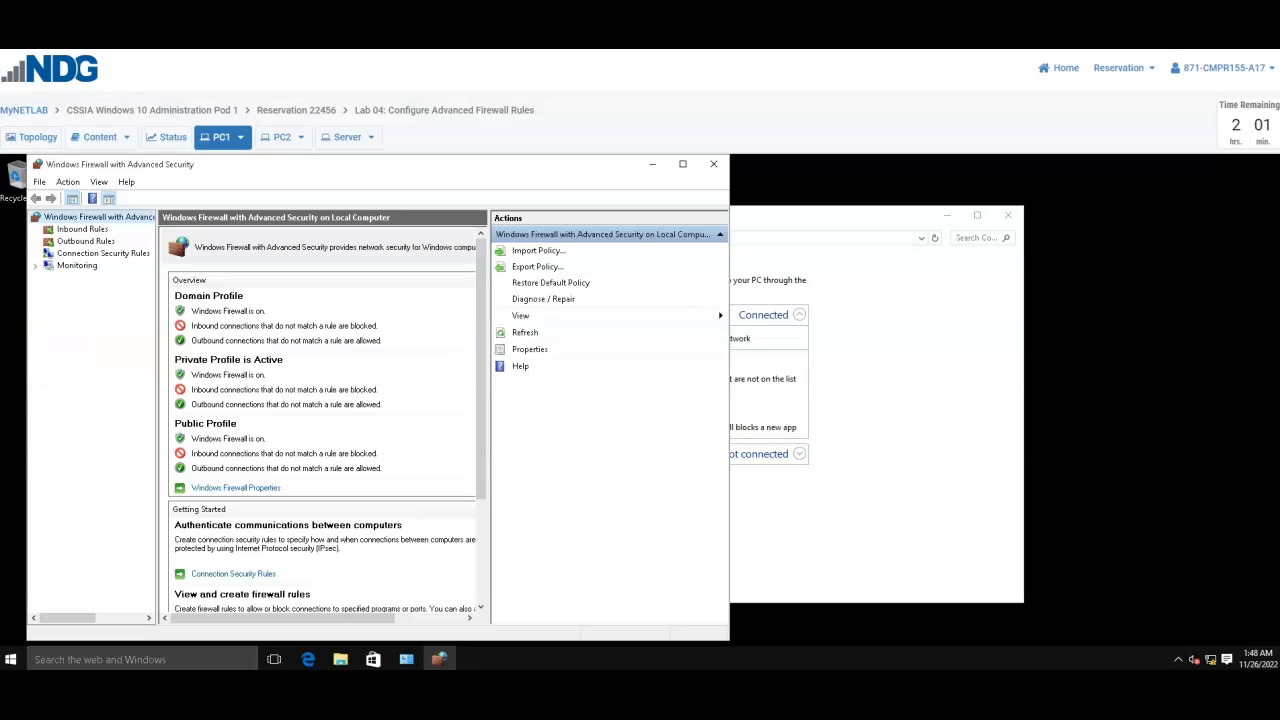
click(86, 241)
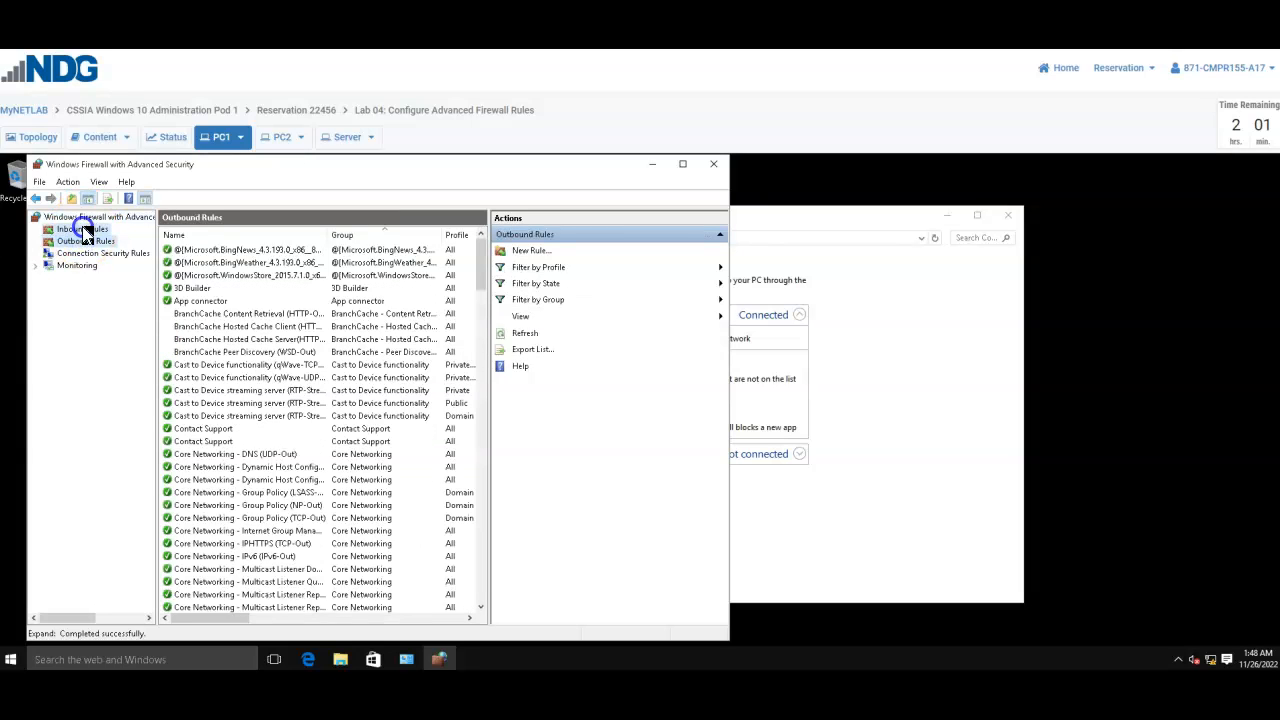
click(82, 230)
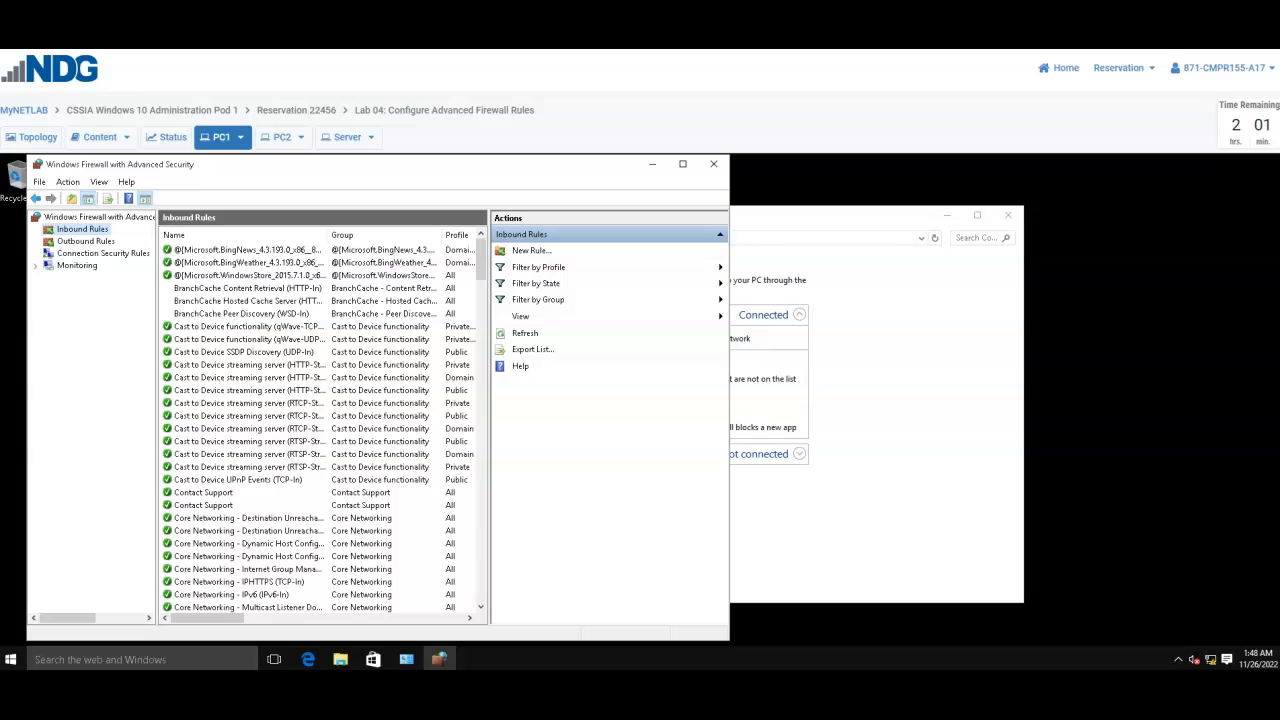
- Switch to PC2 and sign in to the student account with the account password
click(282, 142)
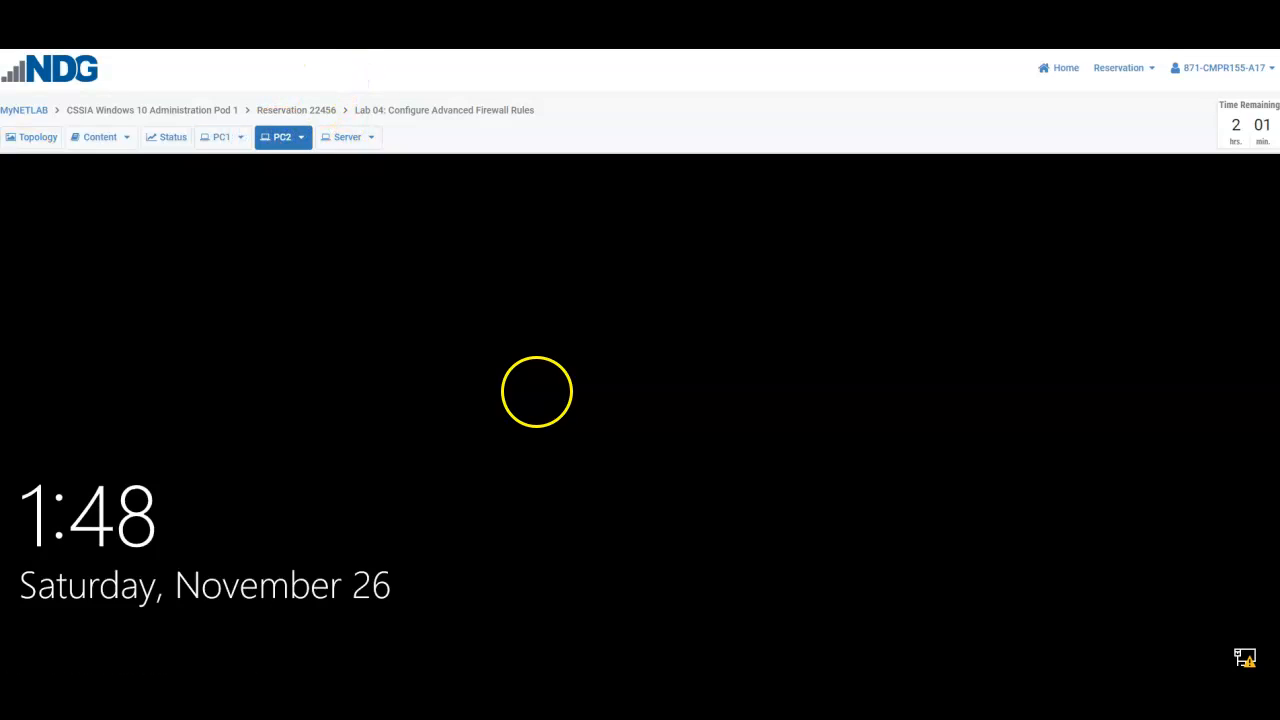
click(552, 380)
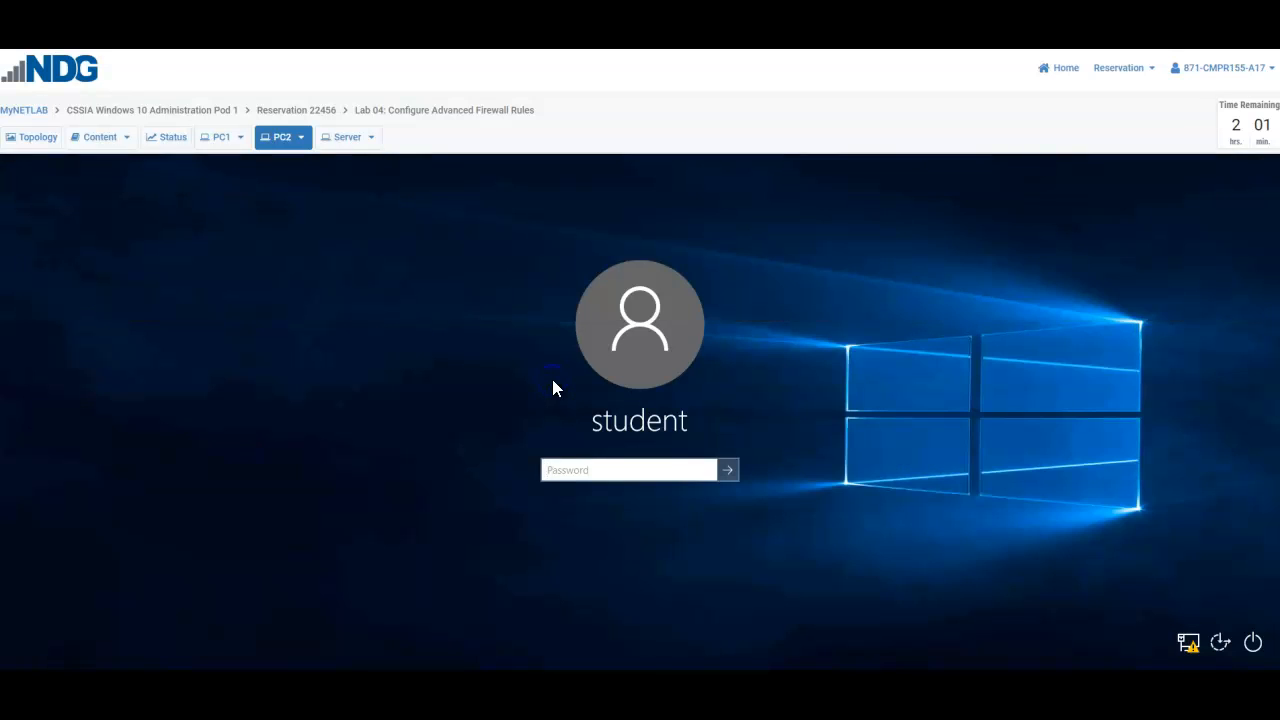
text(Train1ng$)
key(Return)
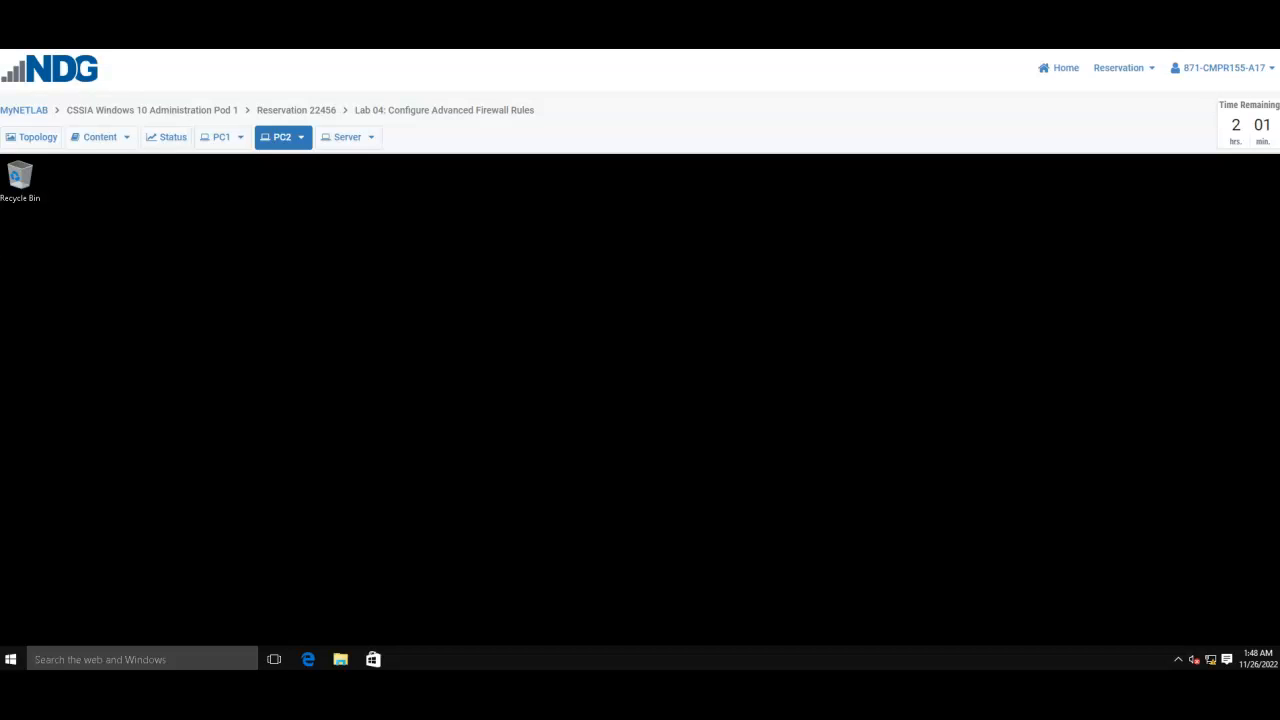
- Open Command Prompt as administrator on PC2 and approve the elevation request
click(183, 658)
text(cmd)
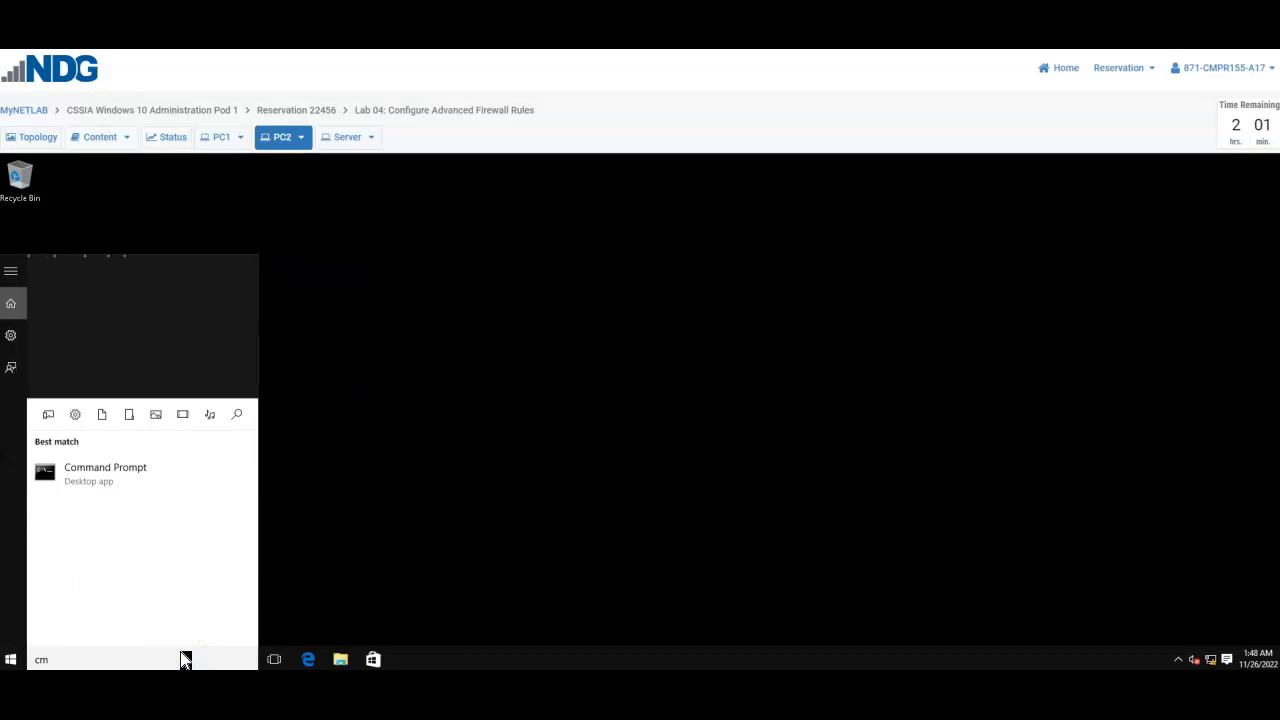
right_click(151, 332)
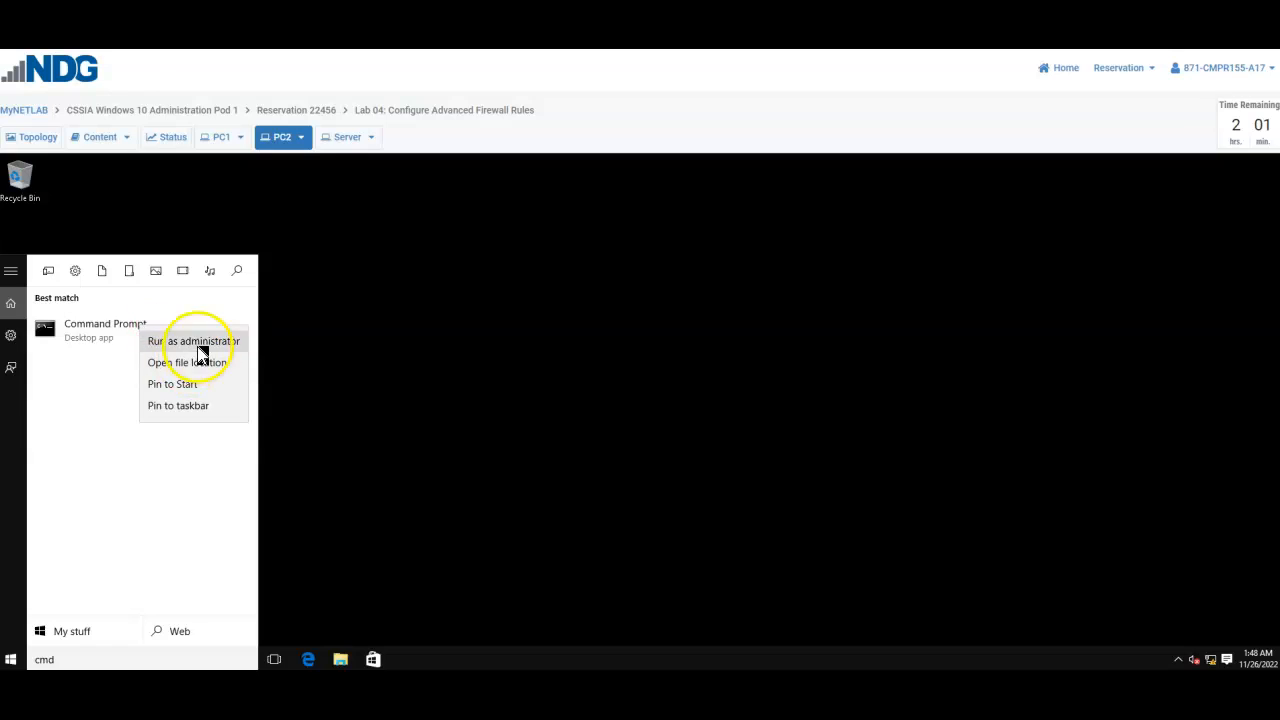
click(200, 345)
click(676, 428)
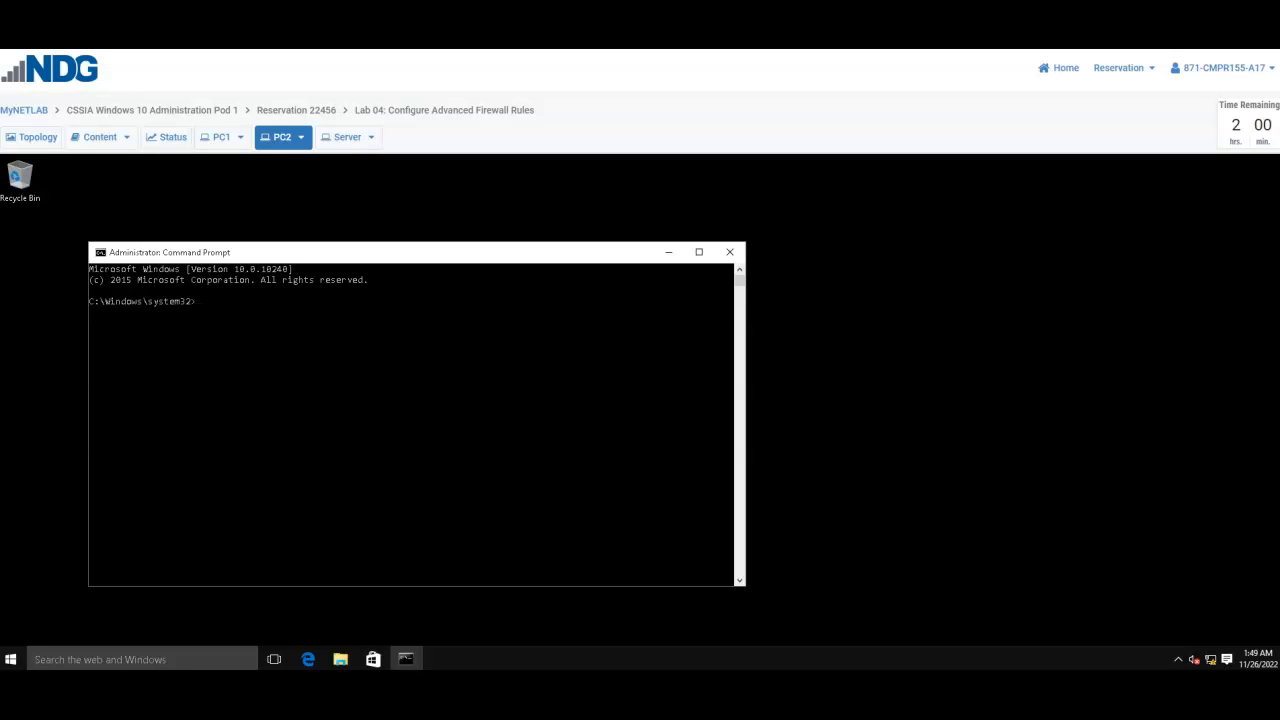
- Switch to PC1 and open Command Prompt there as administrator
click(220, 137)
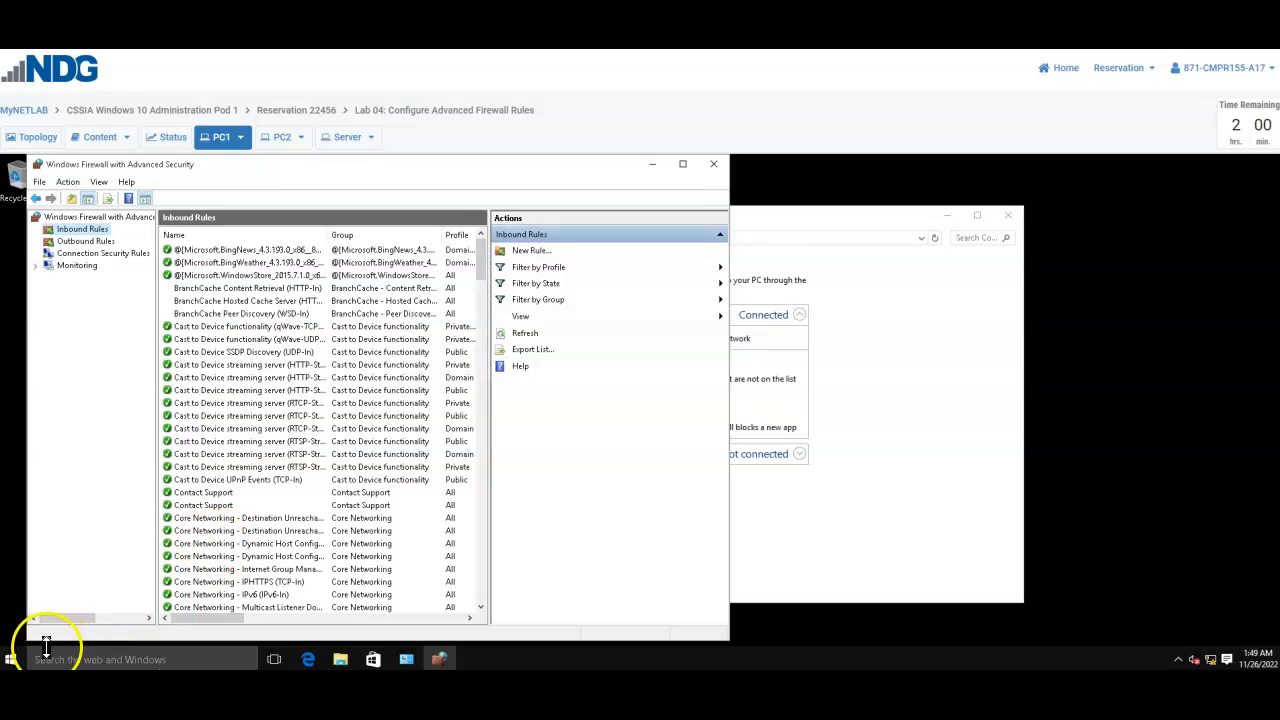
click(70, 660)
text(cmd)
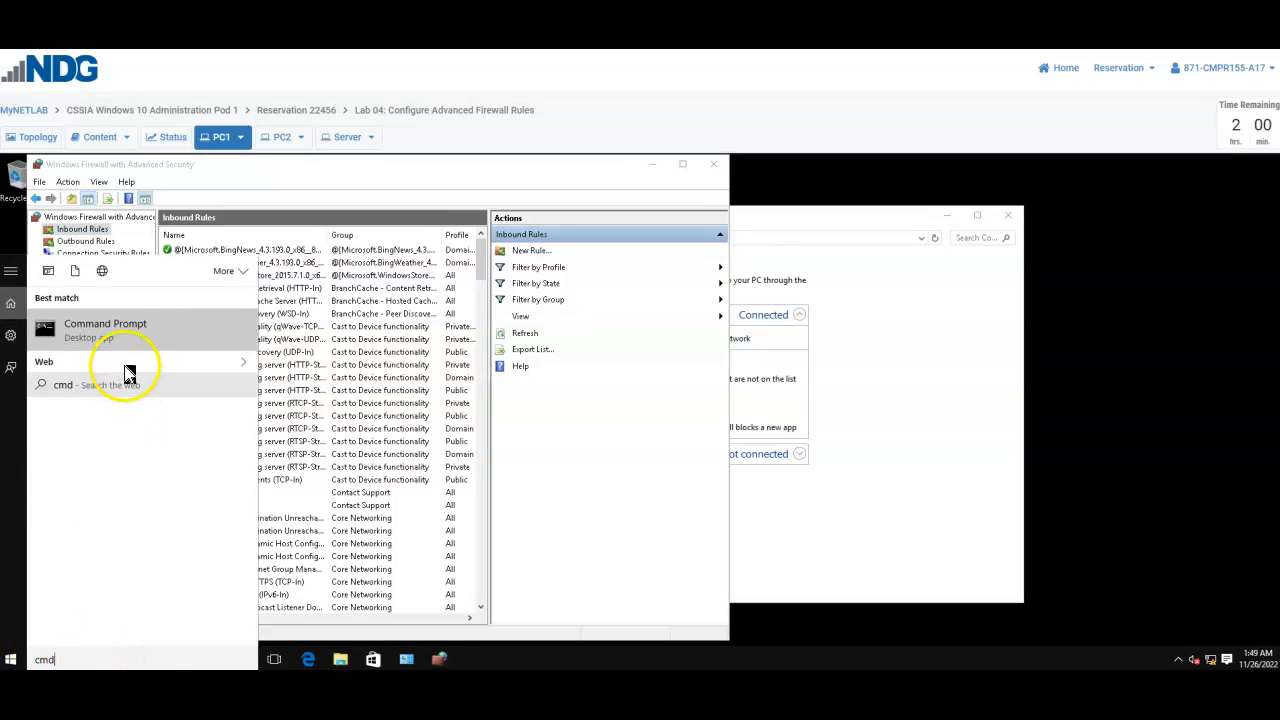
right_click(155, 335)
click(175, 343)
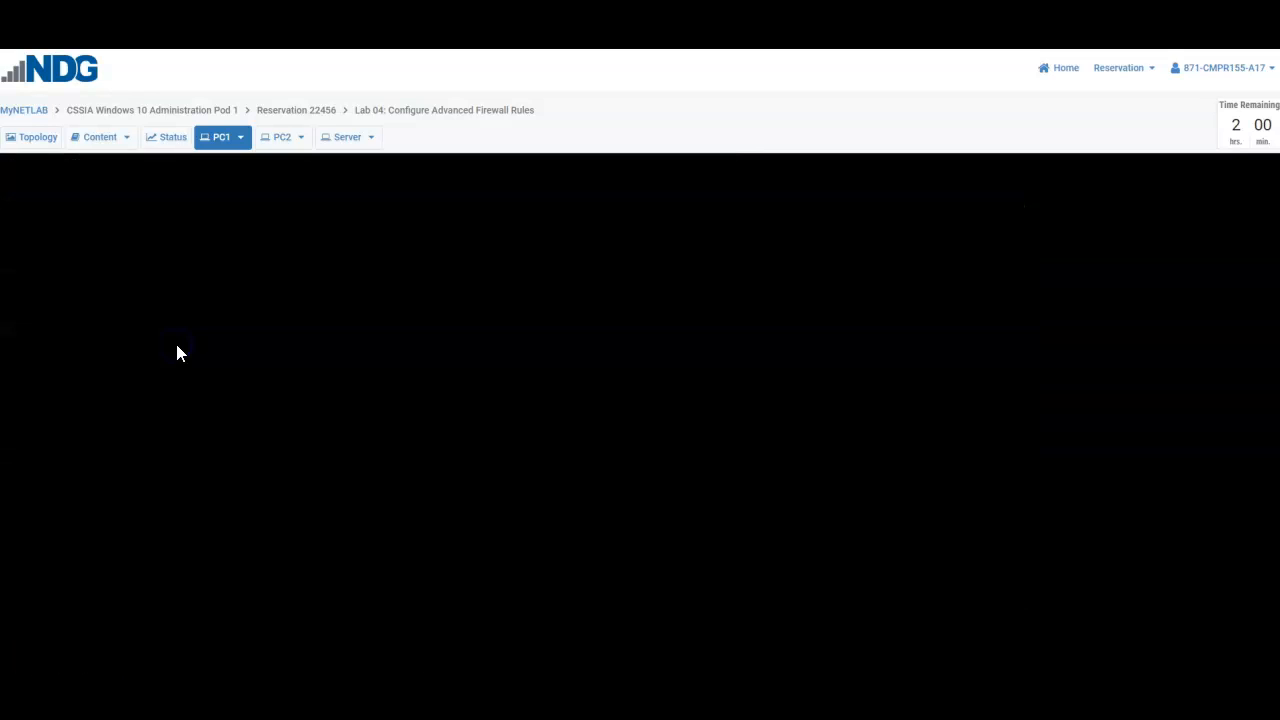
click(695, 430)
- Run ipconfig /all on PC1 to look up its IPv4 address
click(236, 322)
text(ip)
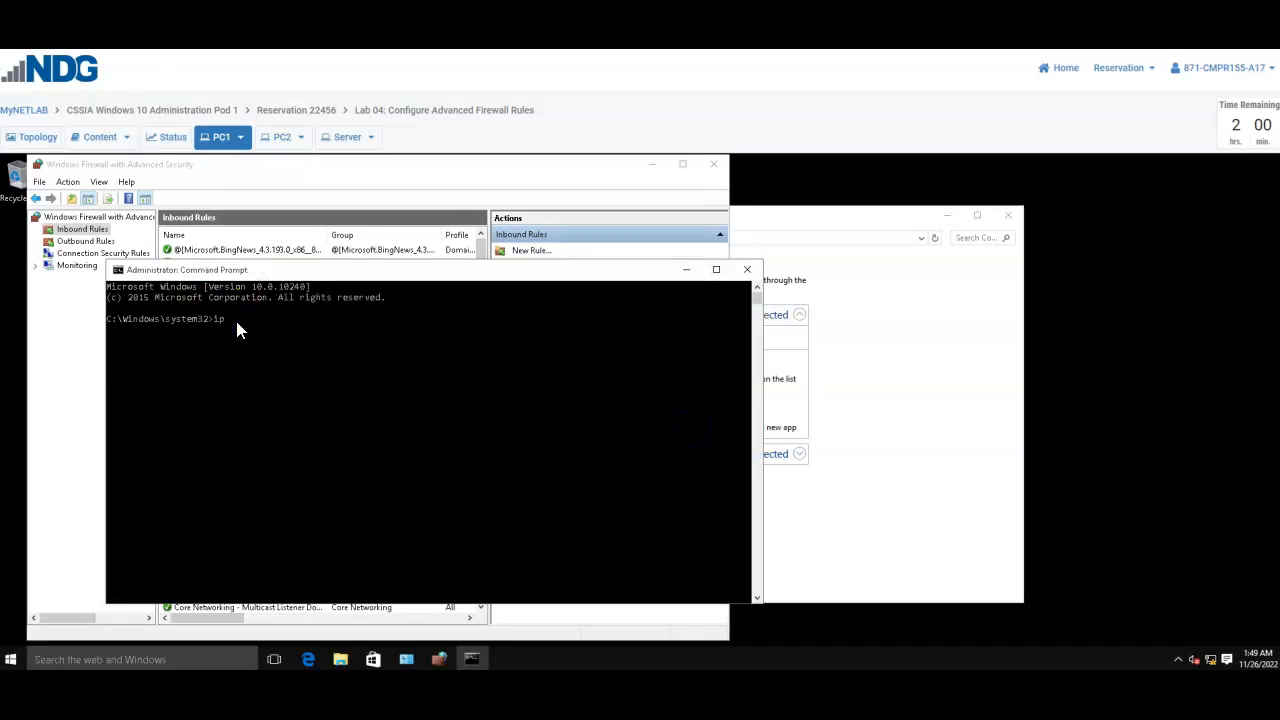
text(config /all)
key(Return)
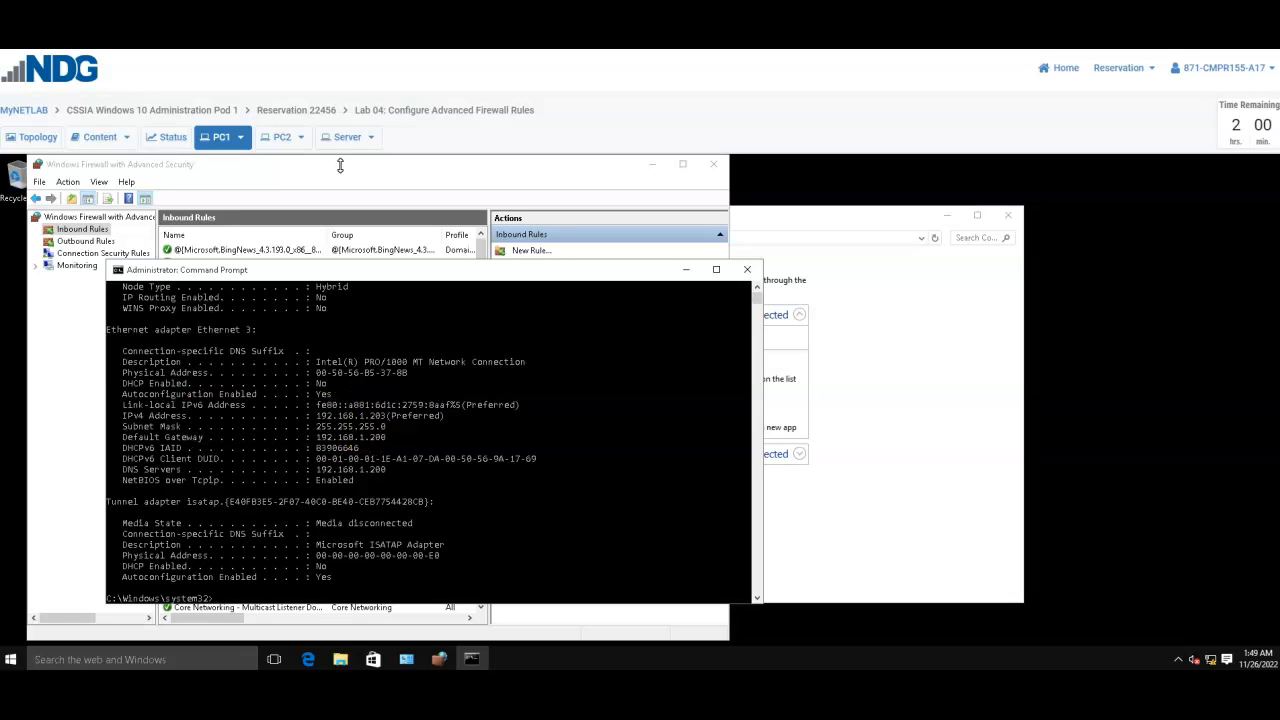
- Ping PC1 from PC2's Command Prompt with ping 192.168.1.203
click(280, 137)
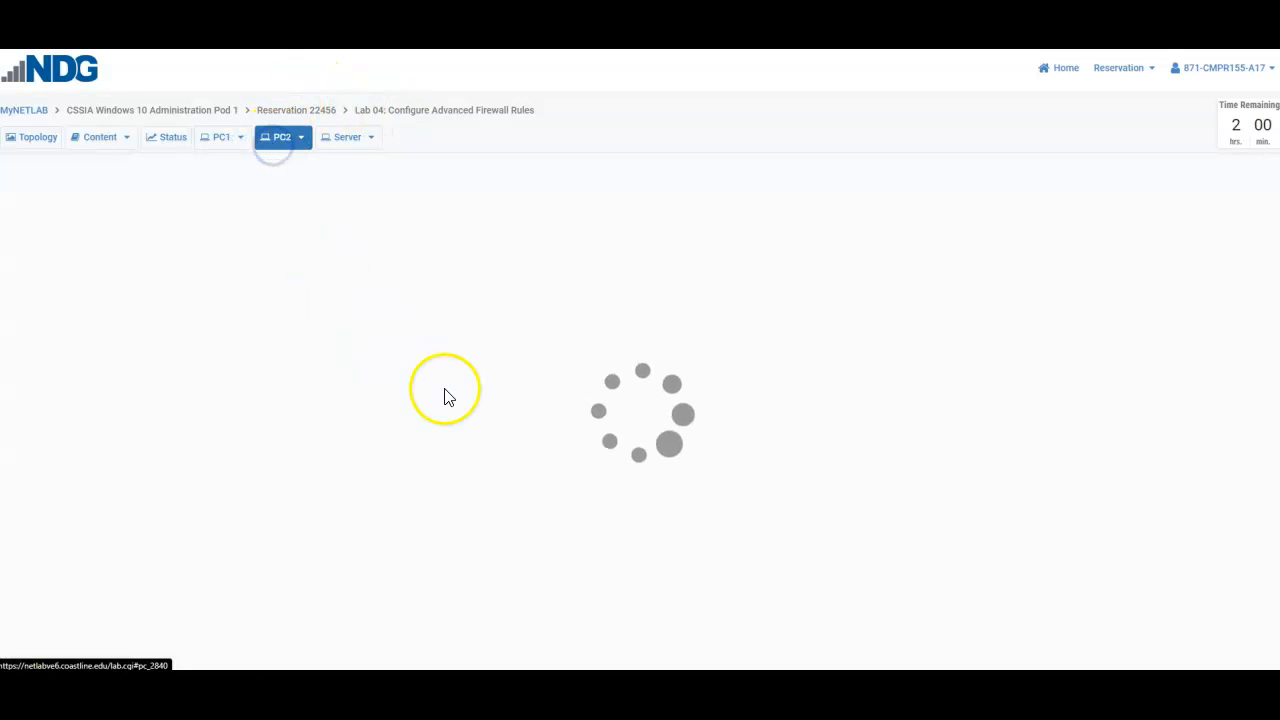
click(236, 312)
text(ping 19)
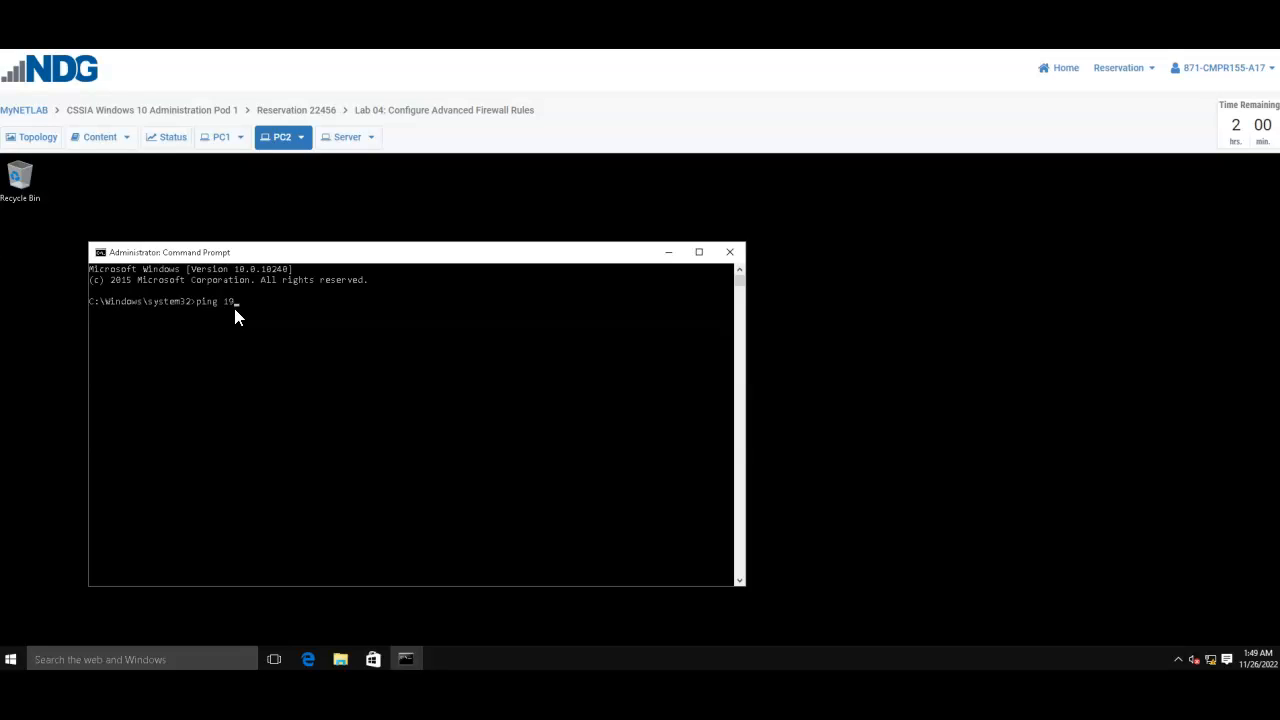
text(2.168.1.203)
key(Return)
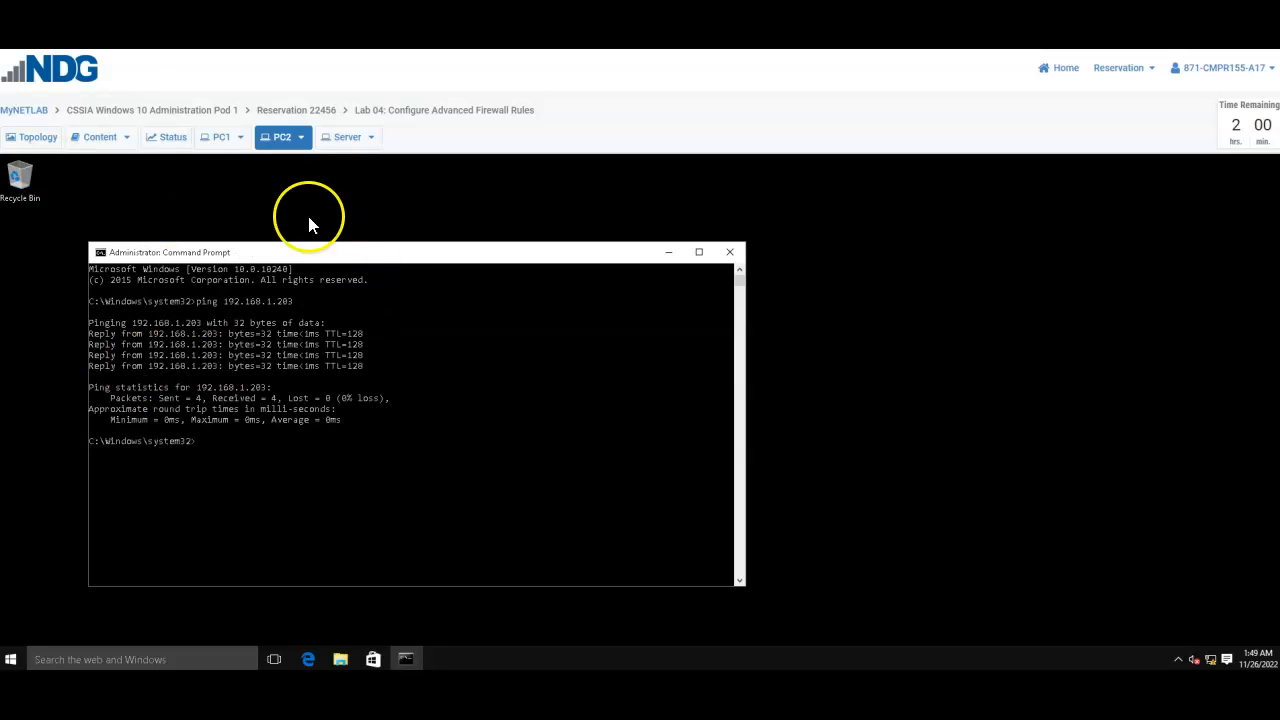
- Return to PC1 and minimize its Command Prompt window to get back to the firewall rules
click(224, 140)
click(371, 316)
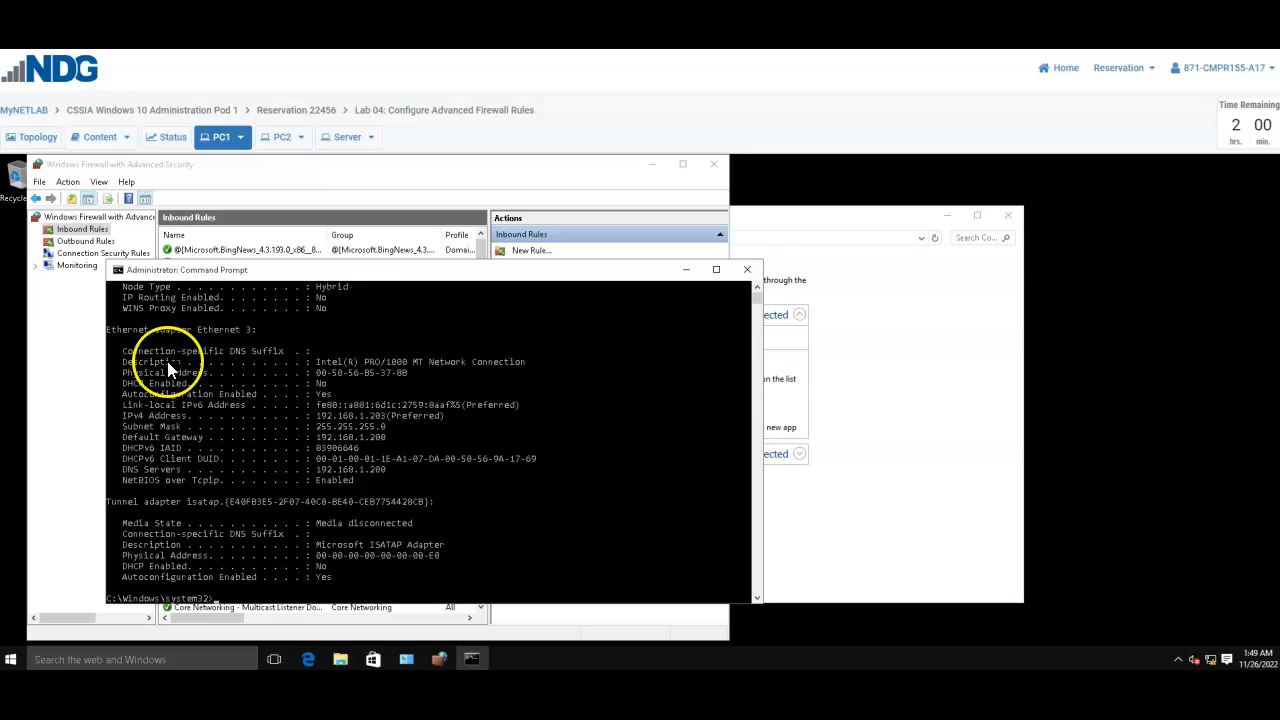
click(687, 270)
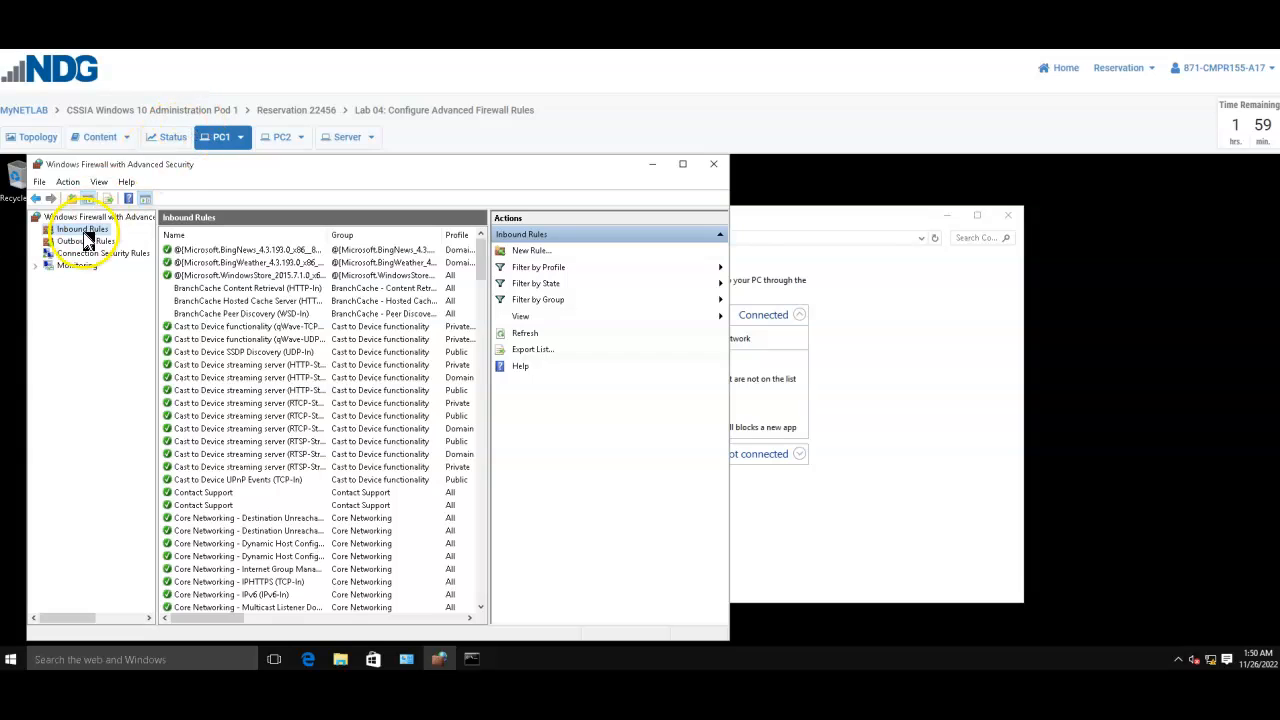
- Start a new inbound rule of type Custom that applies to all programs
click(537, 251)
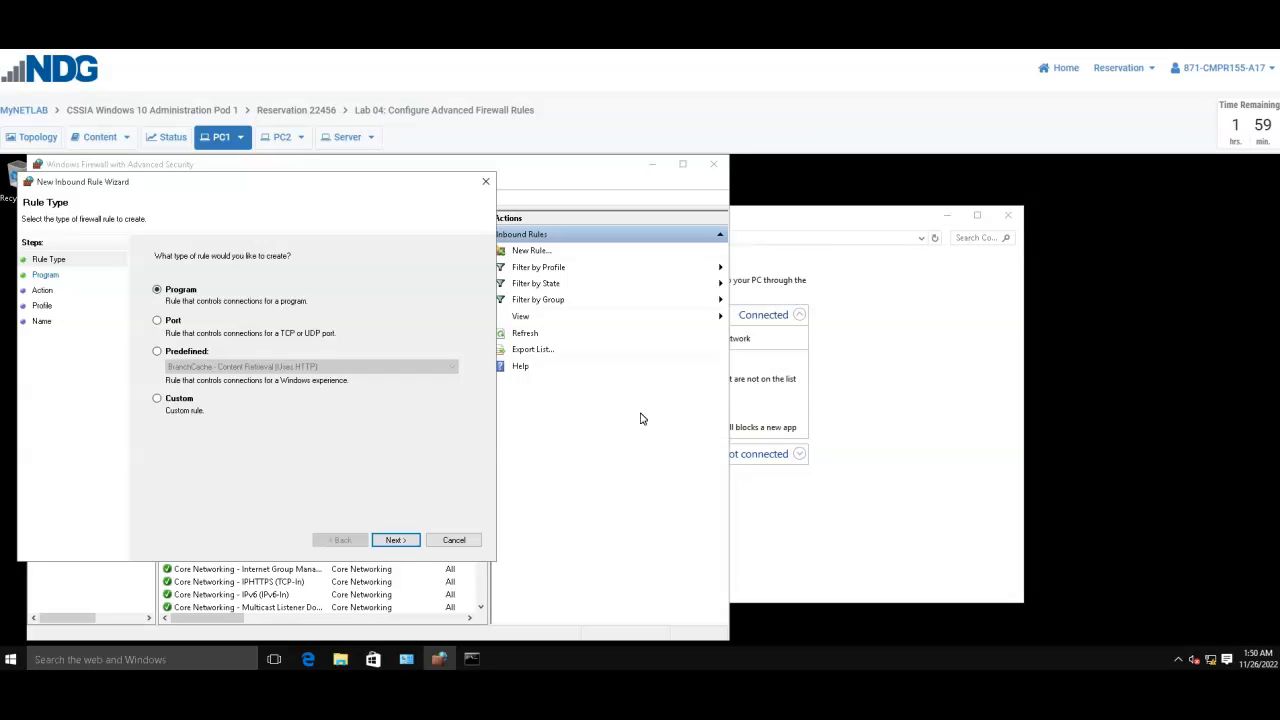
click(157, 398)
click(400, 541)
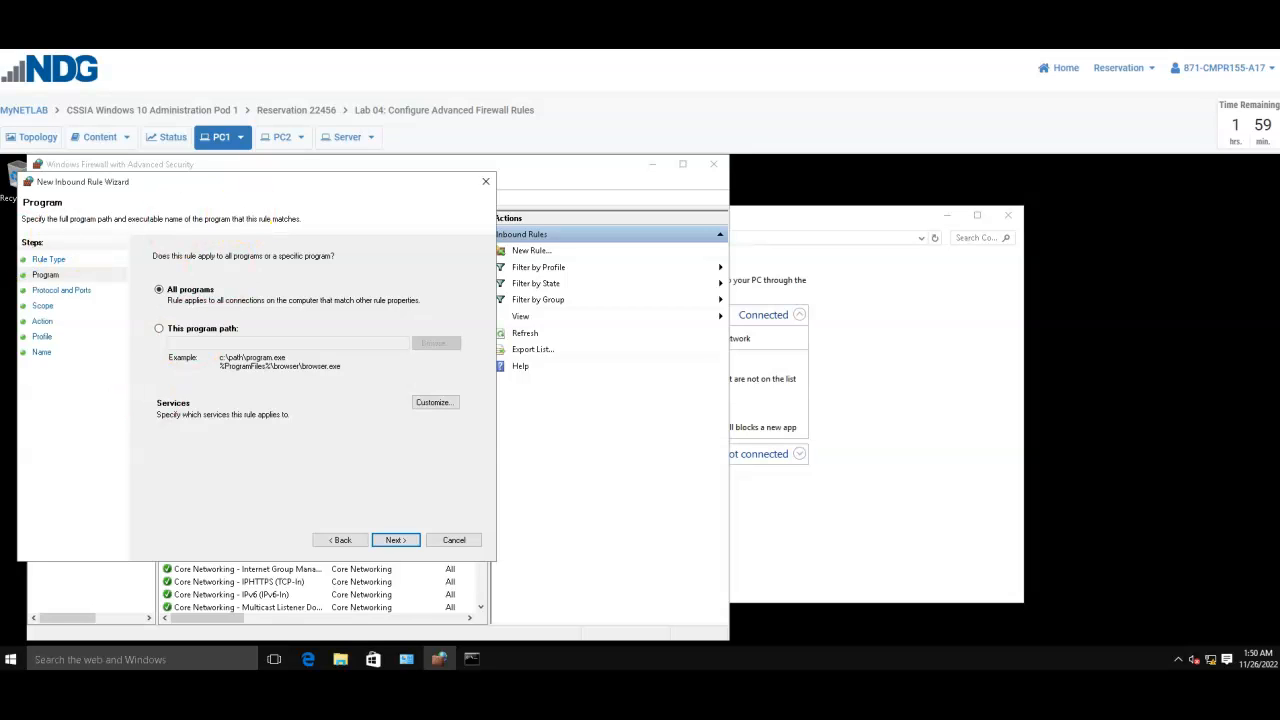
click(399, 539)
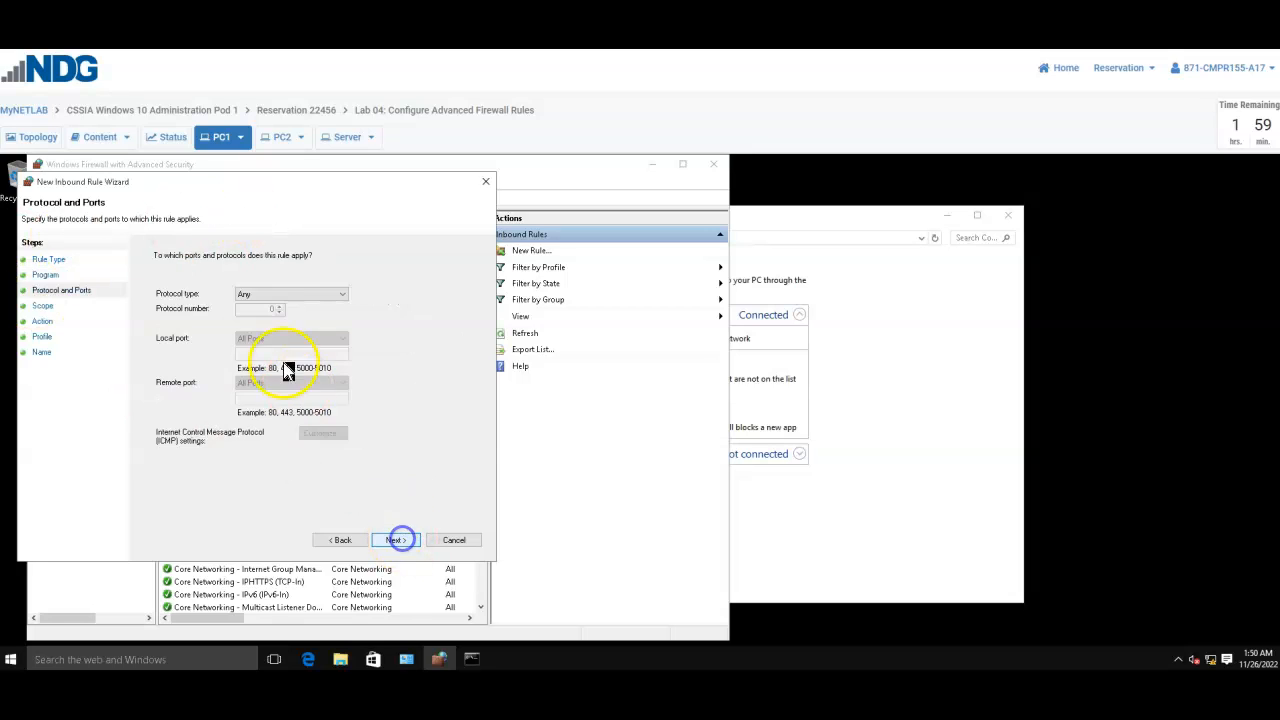
- Set the rule's protocol type to ICMPv4 and apply it to all ICMP types
click(304, 296)
click(286, 337)
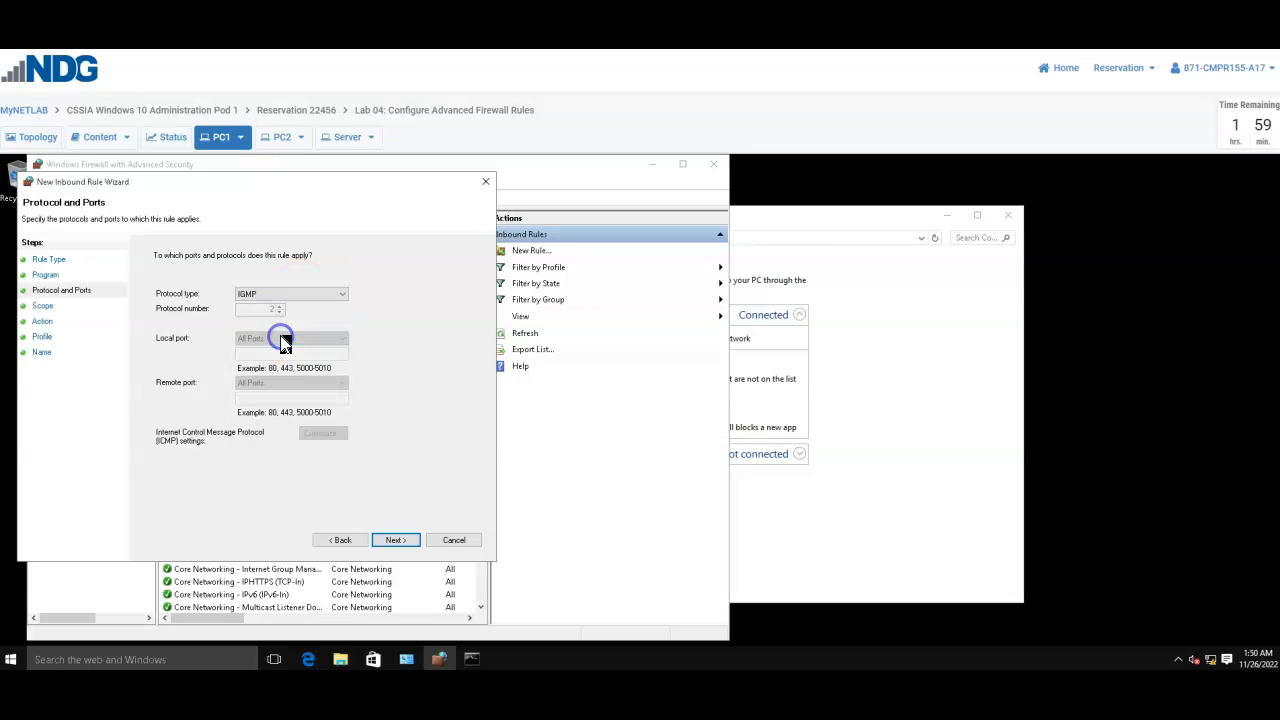
click(286, 296)
click(275, 329)
click(322, 432)
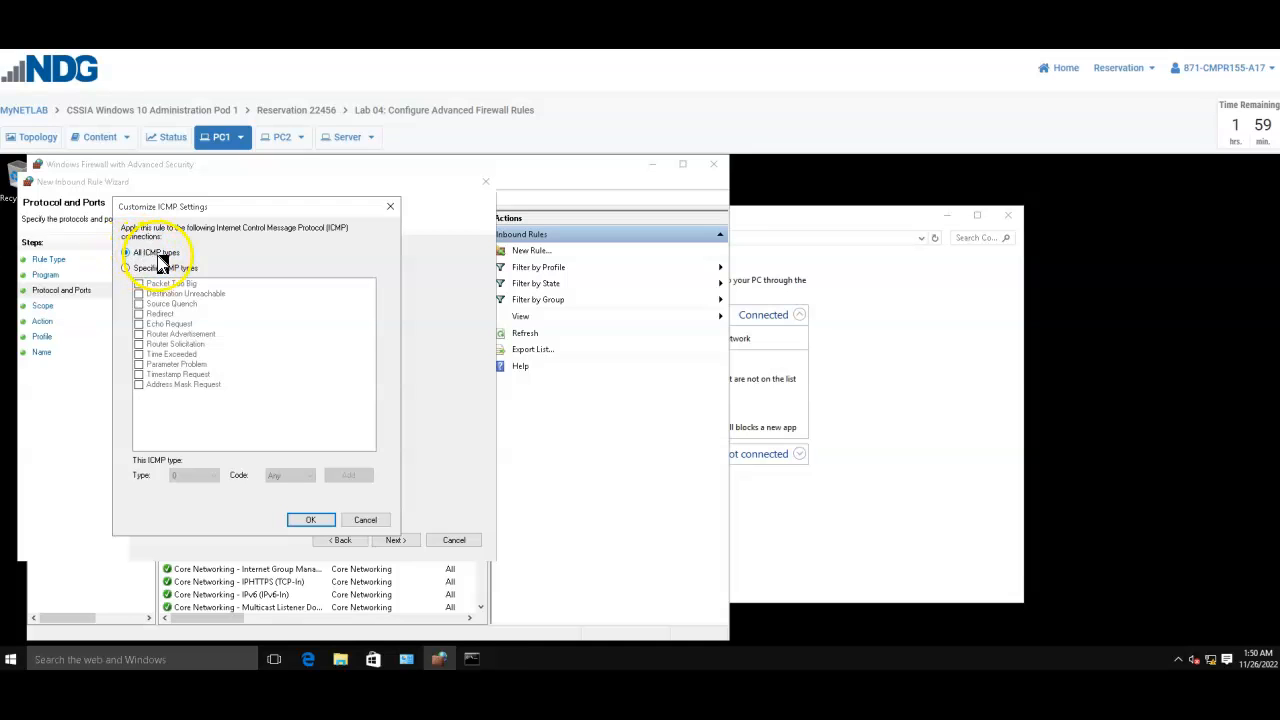
click(323, 521)
click(397, 541)
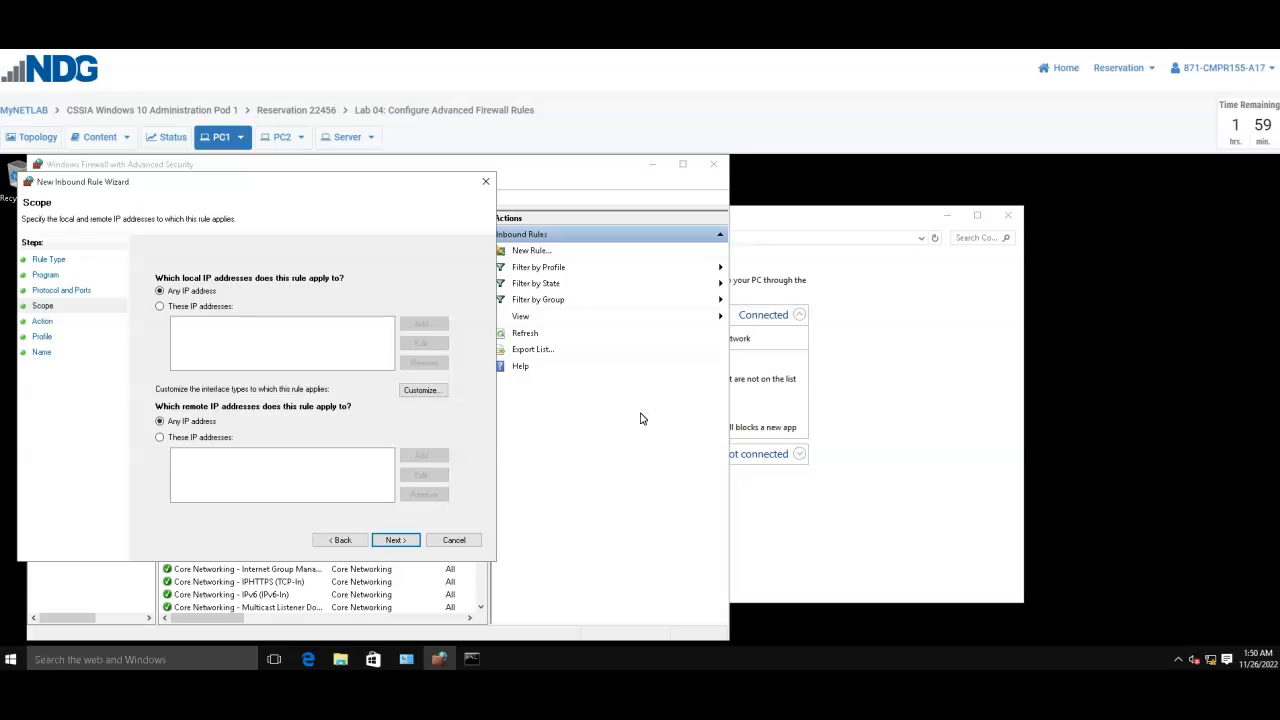
- Keep any IP address as the scope, block the connection, and apply the rule to the Domain, Private and Public profiles
click(396, 540)
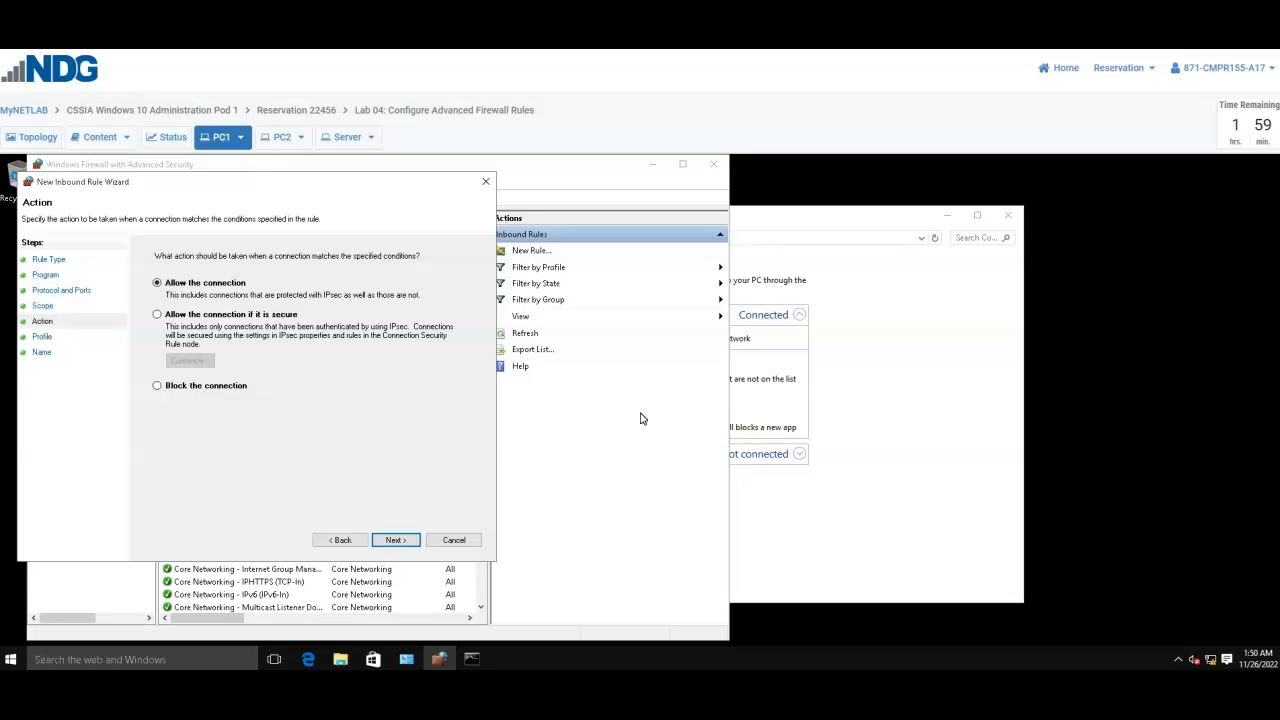
click(193, 390)
click(396, 541)
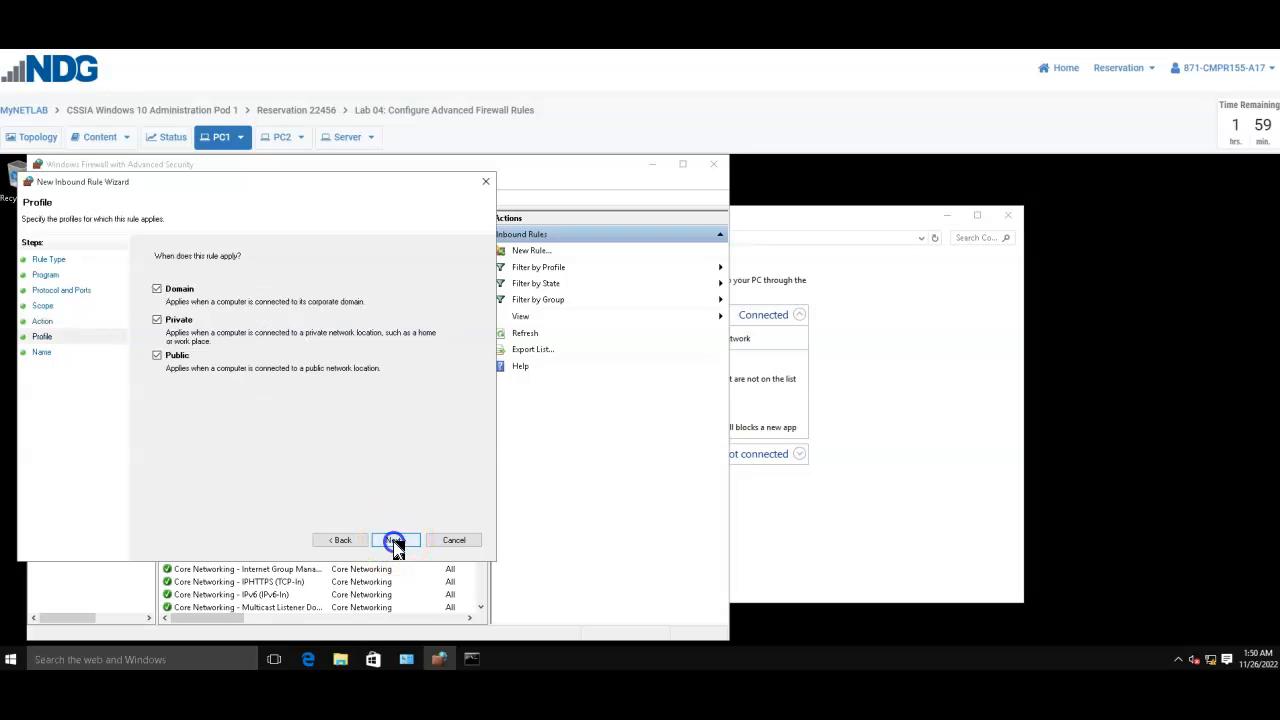
click(401, 541)
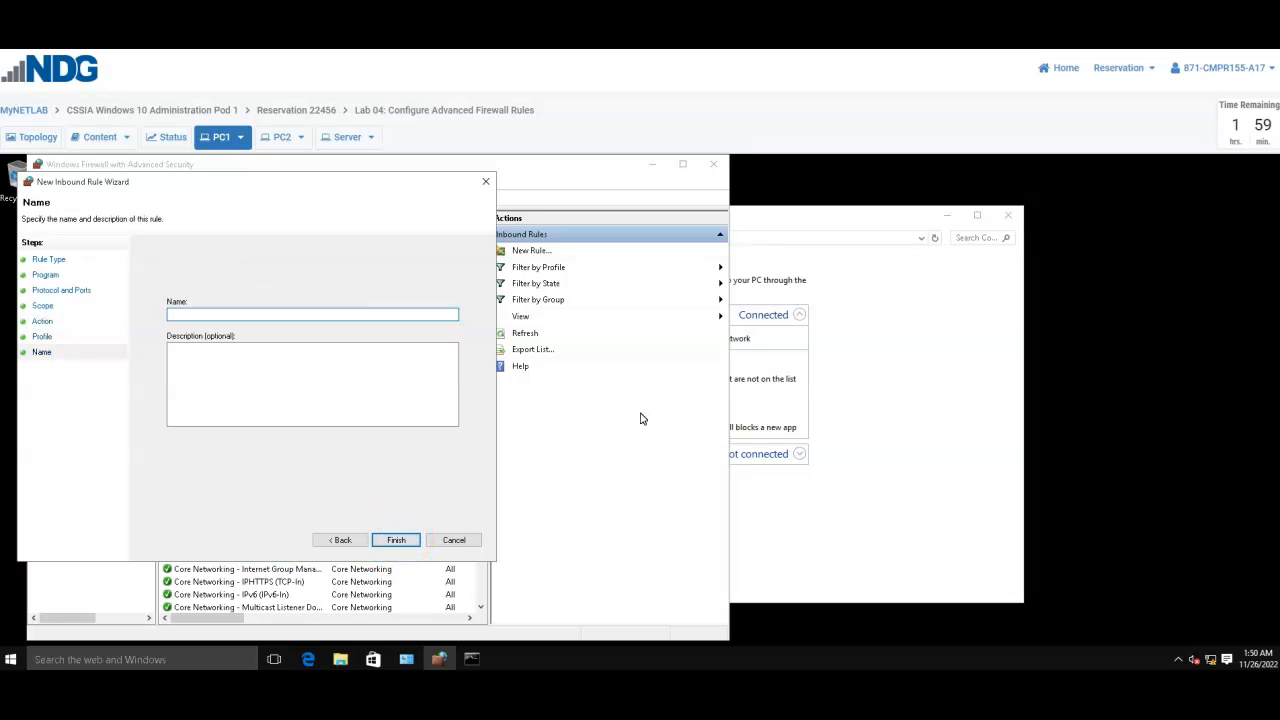
- Name the inbound rule ICMP Deny, finish creating it, and close the Windows Firewall Control Panel window
click(275, 315)
text(IC)
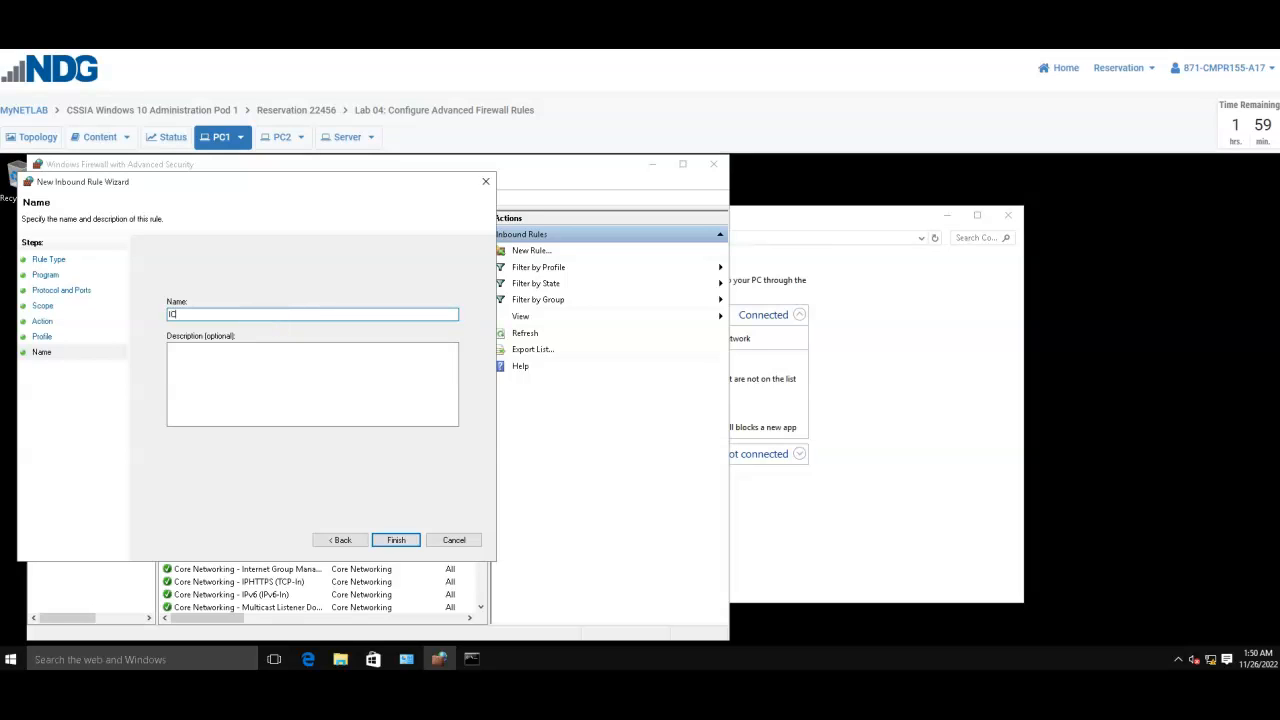
text(MP Deny)
click(398, 540)
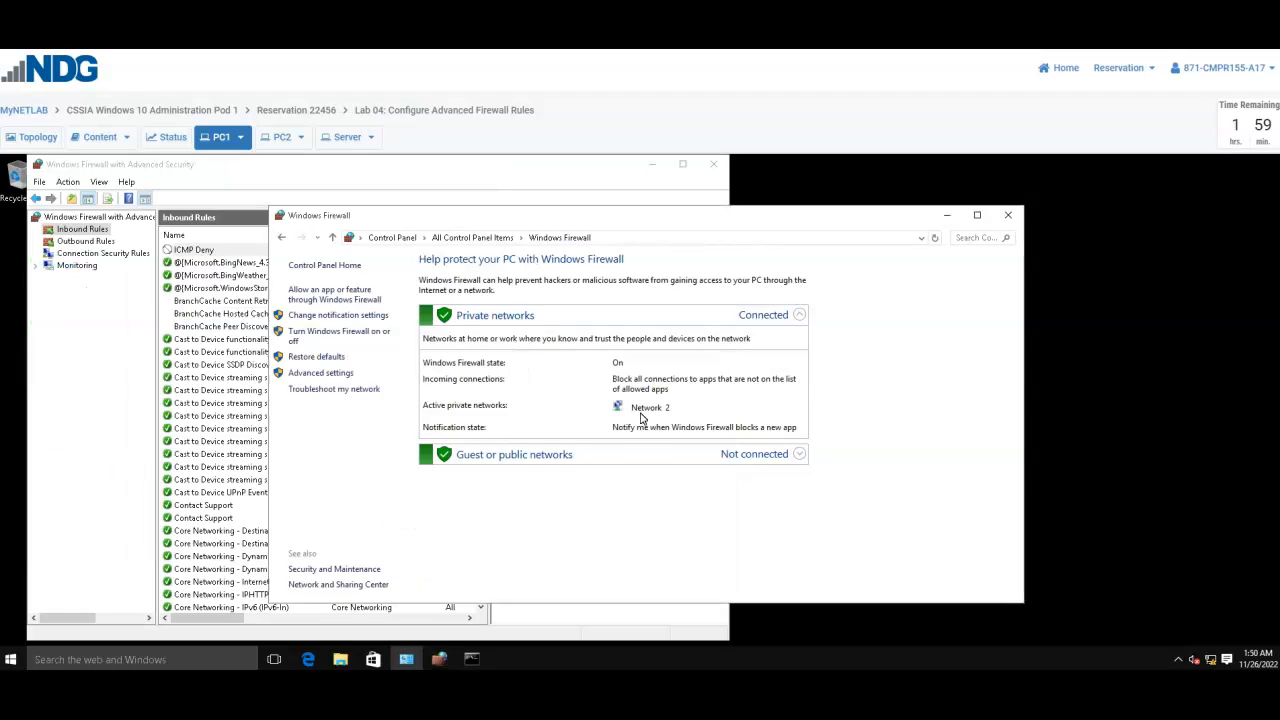
click(1008, 216)
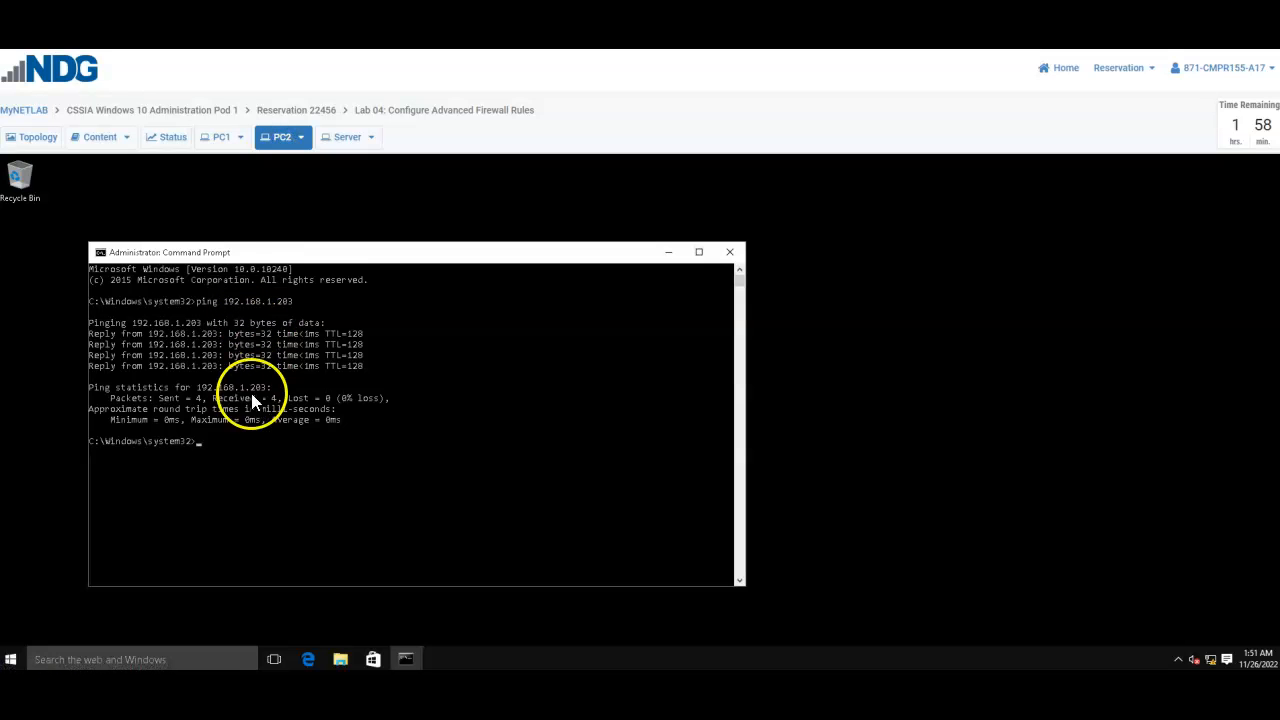
- Repeat the ping to 192.168.1.203 from PC2 to test the ICMP Deny rule
click(230, 453)
key(Up)
key(Return)
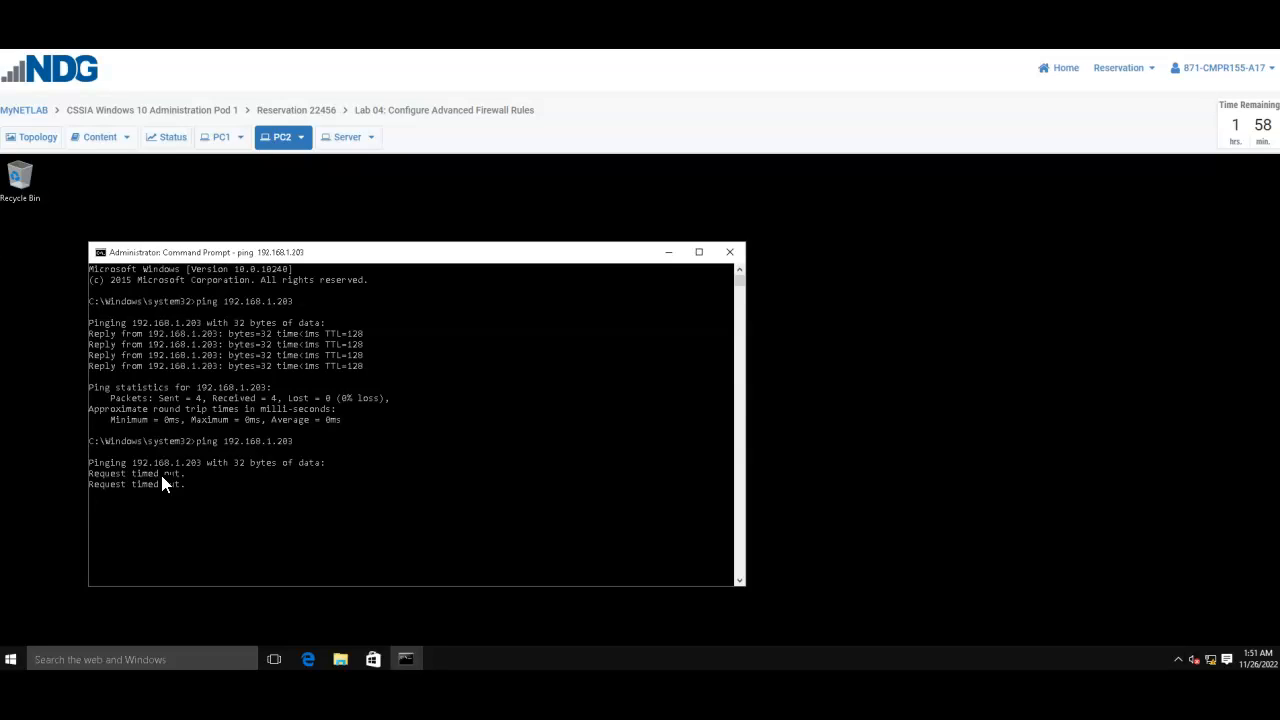
click(158, 520)
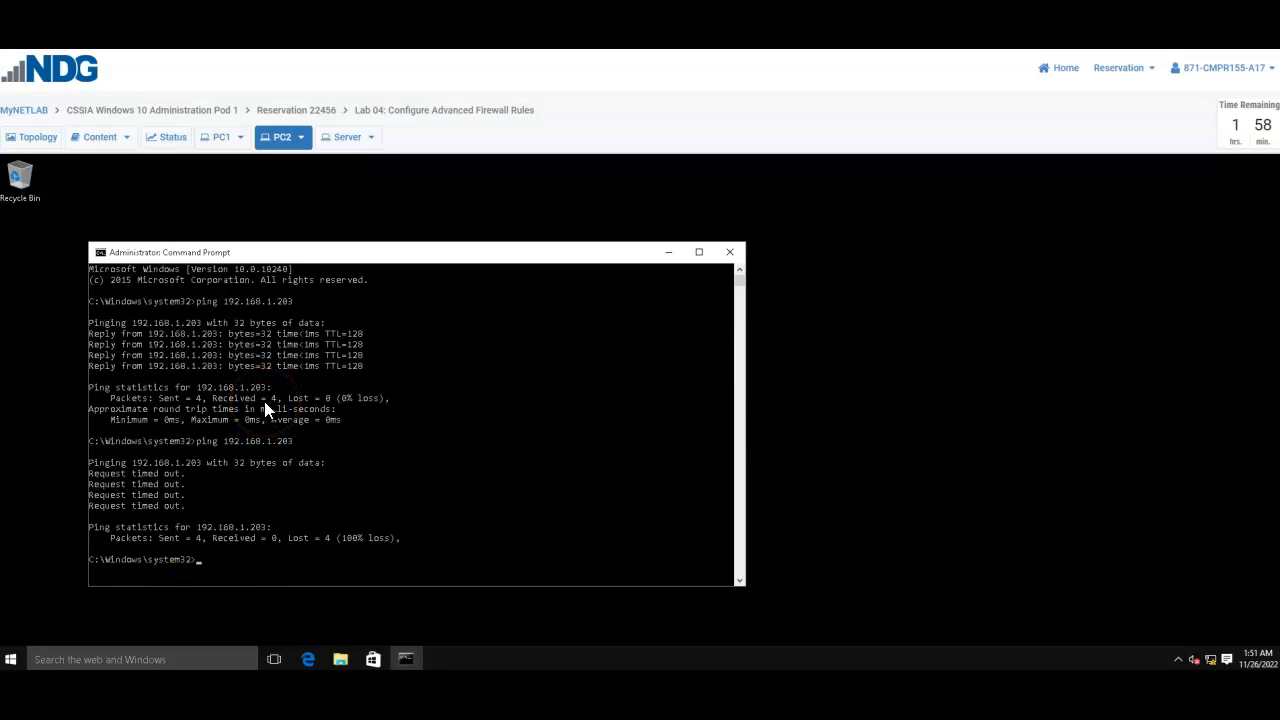
click(203, 561)
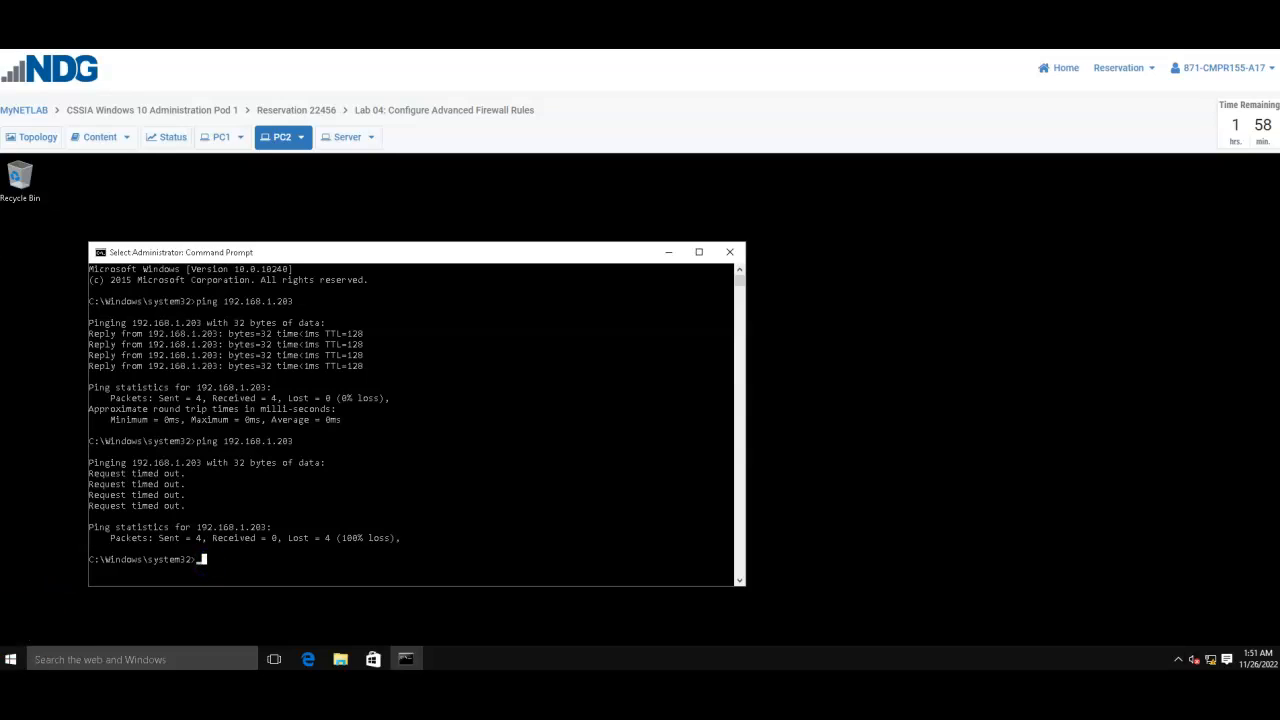